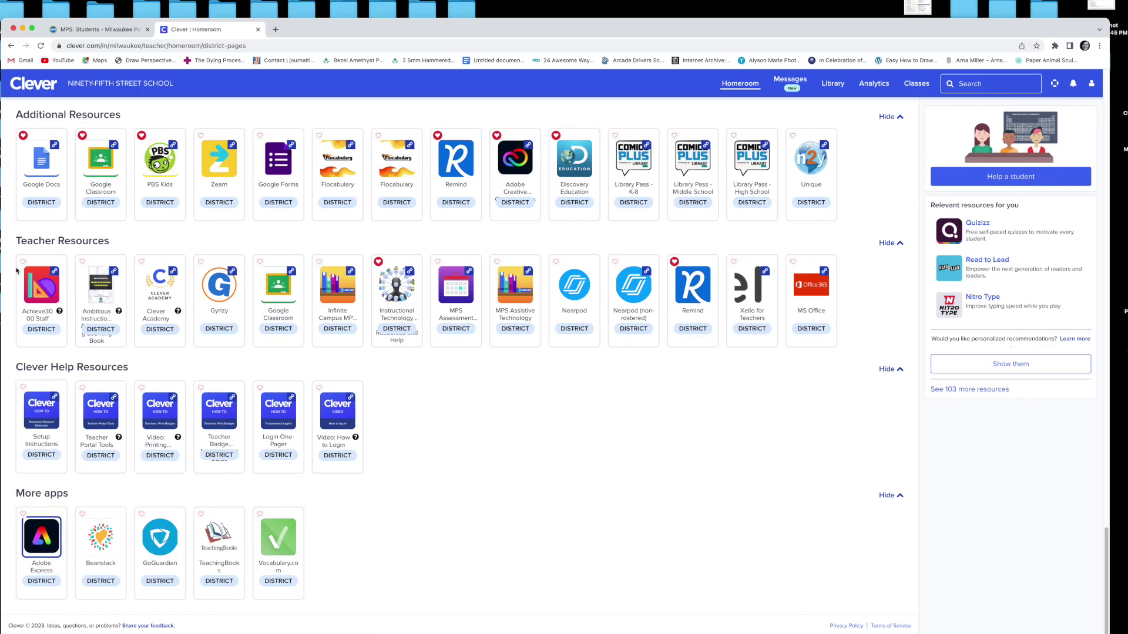
- Switch from the Clever portal to Adobe Express and reposition the browser window
left_click(47, 540)
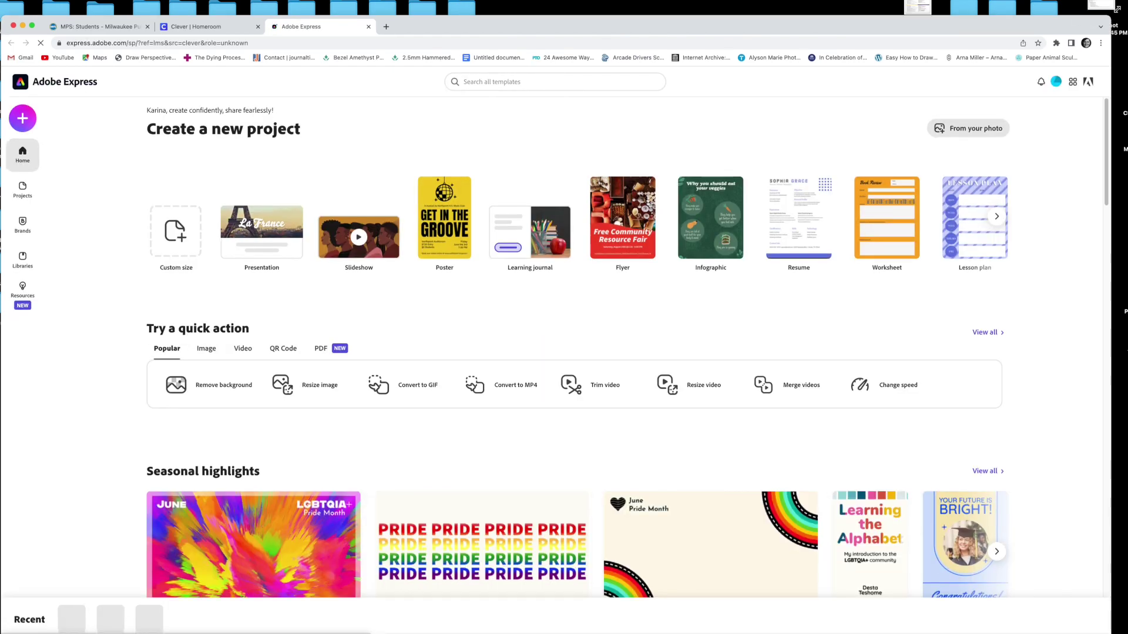
left_click_drag(1100, 15, 1121, 0)
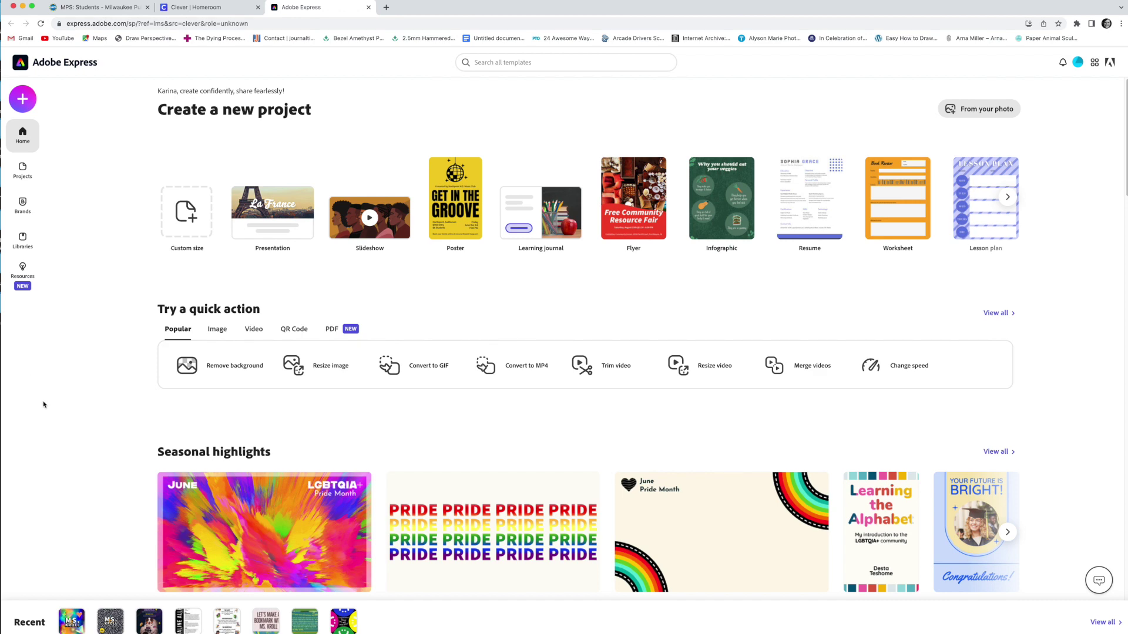
- Start a new project from the plain black image among the trending backgrounds
scroll(235, 392, "down", 10)
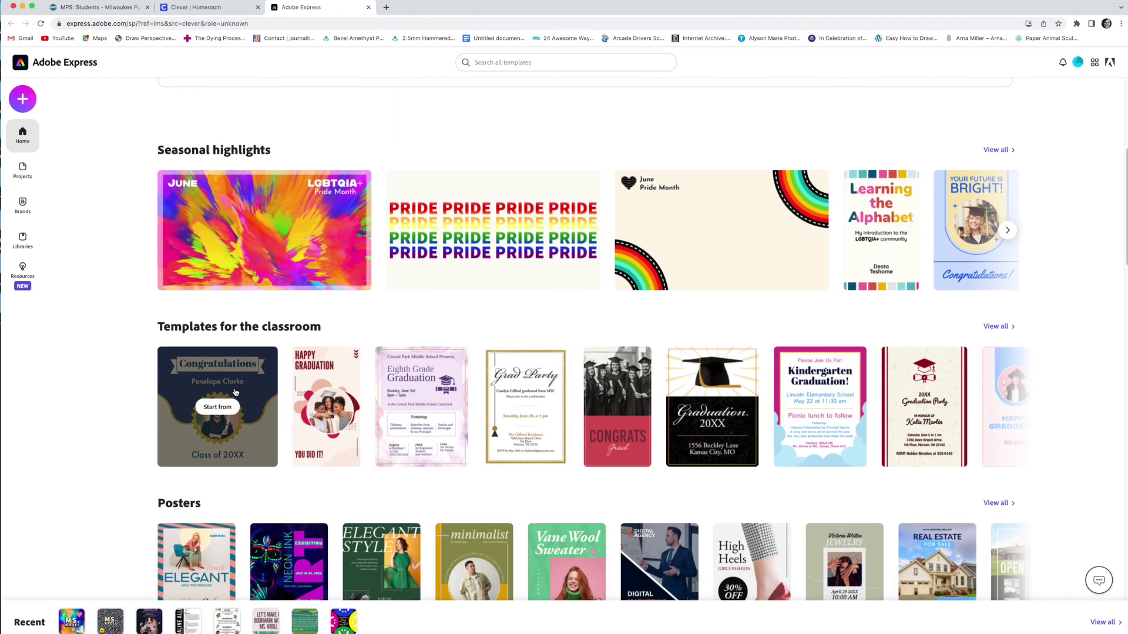
scroll(234, 392, "down", 5)
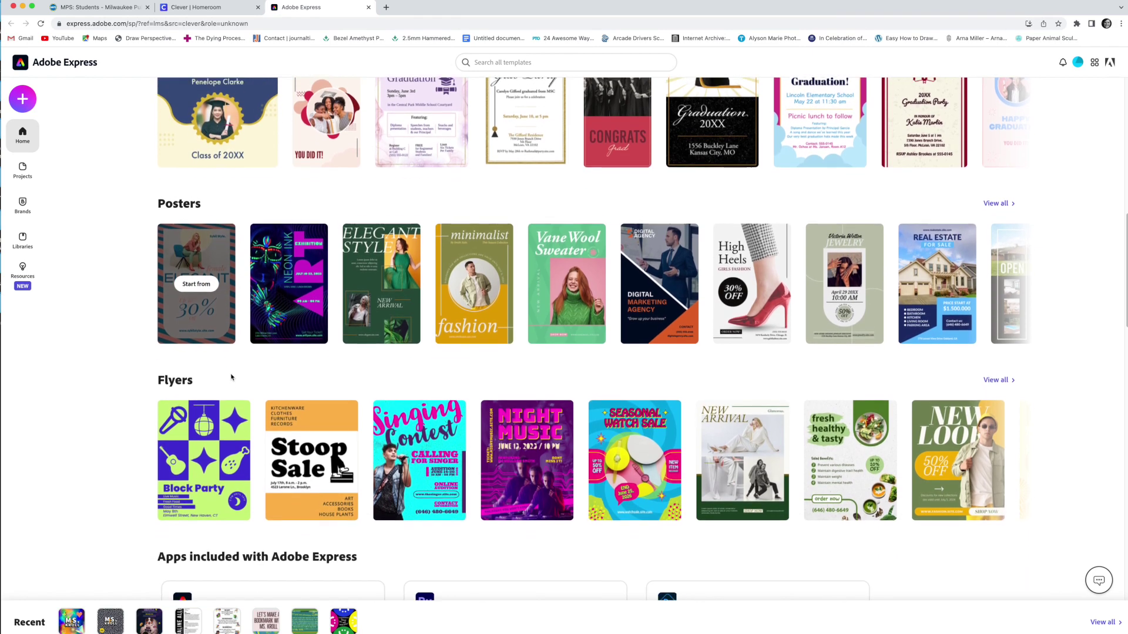
scroll(224, 415, "down", 6)
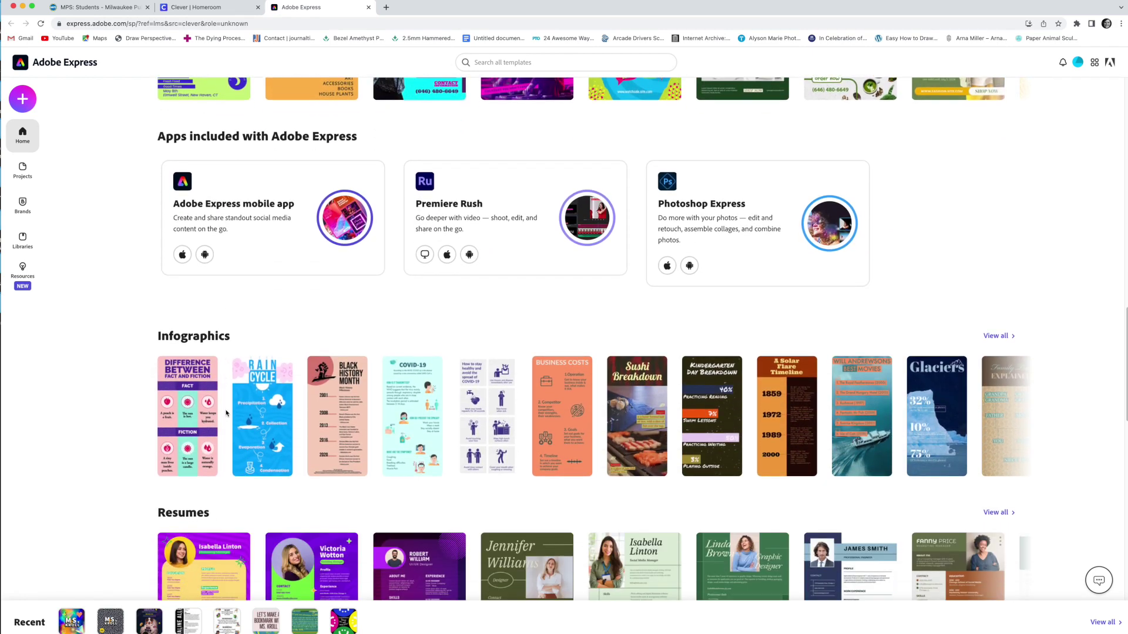
scroll(221, 402, "down", 6)
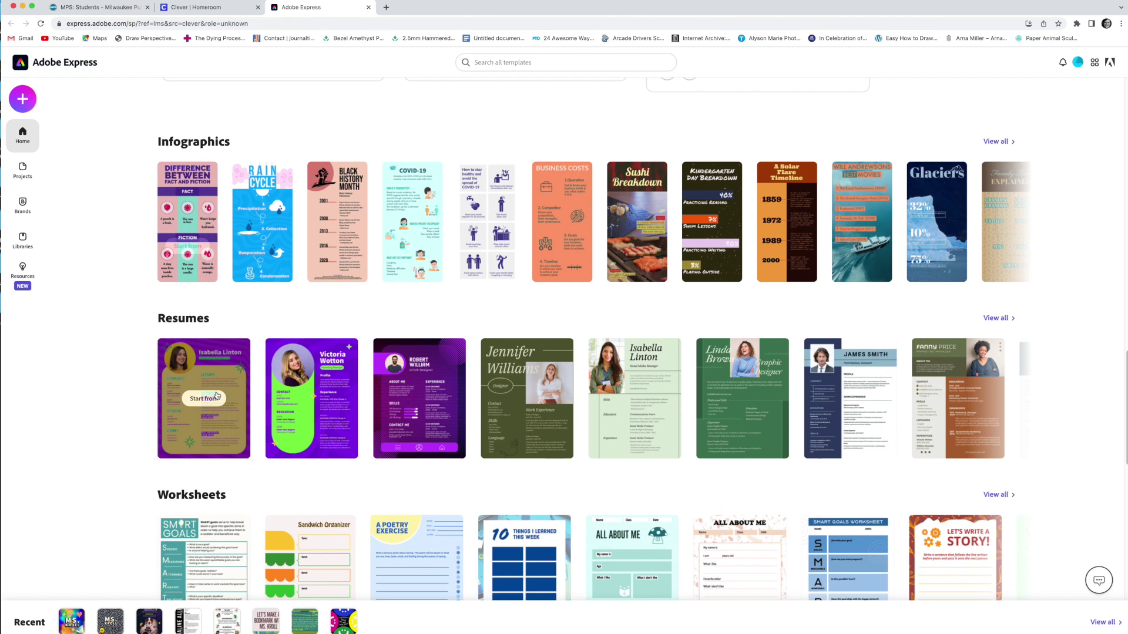
scroll(217, 396, "down", 2)
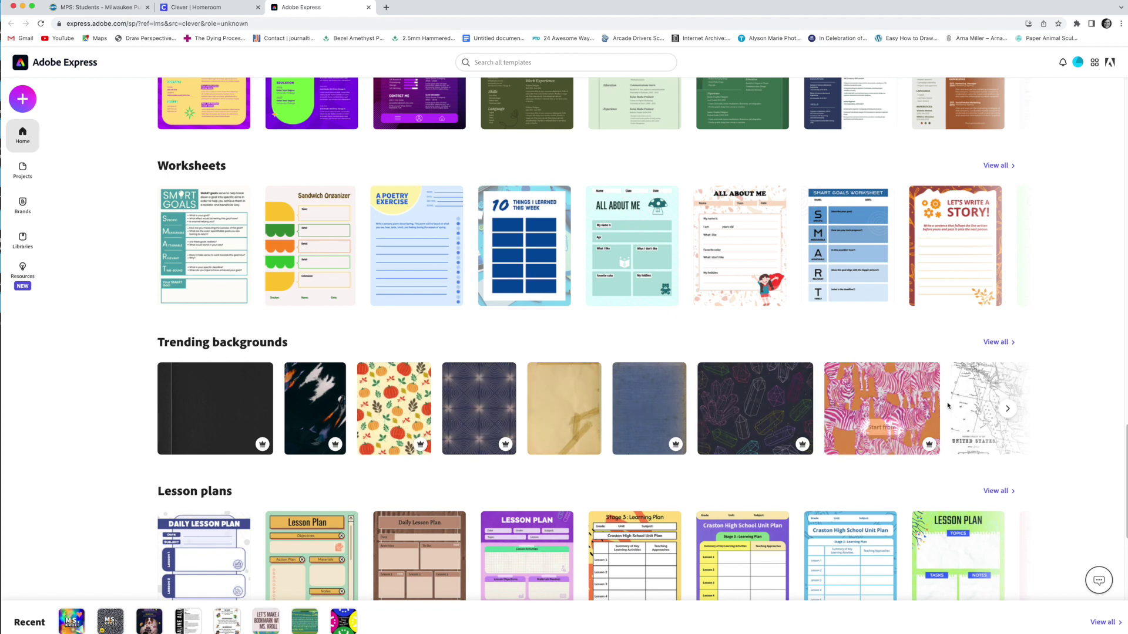
left_click(1007, 409)
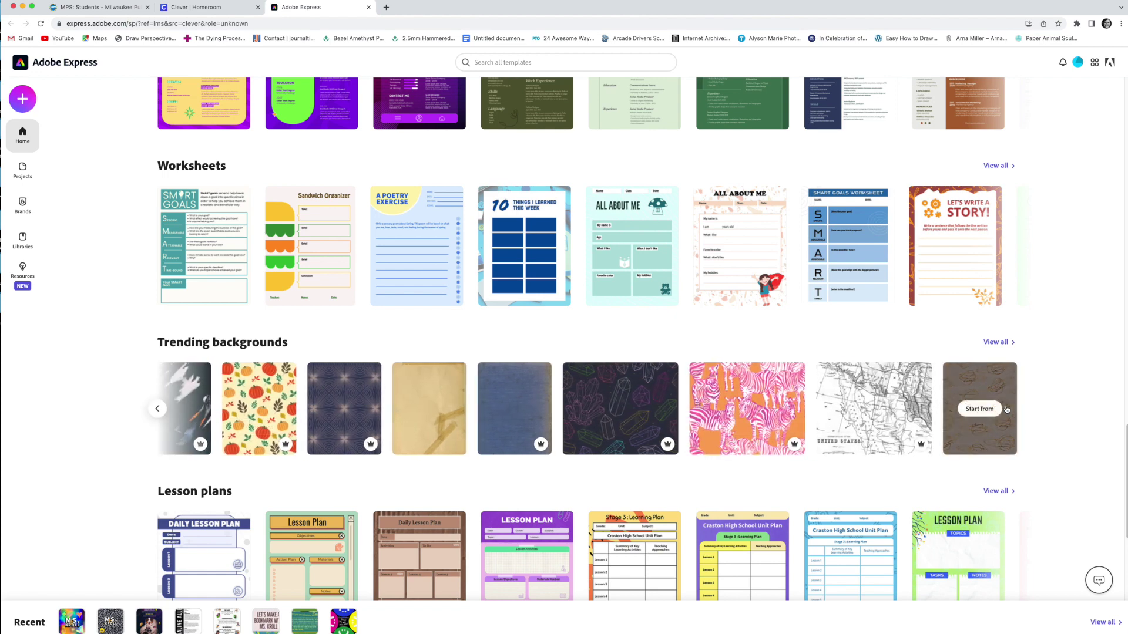
left_click(159, 409)
left_click(159, 409)
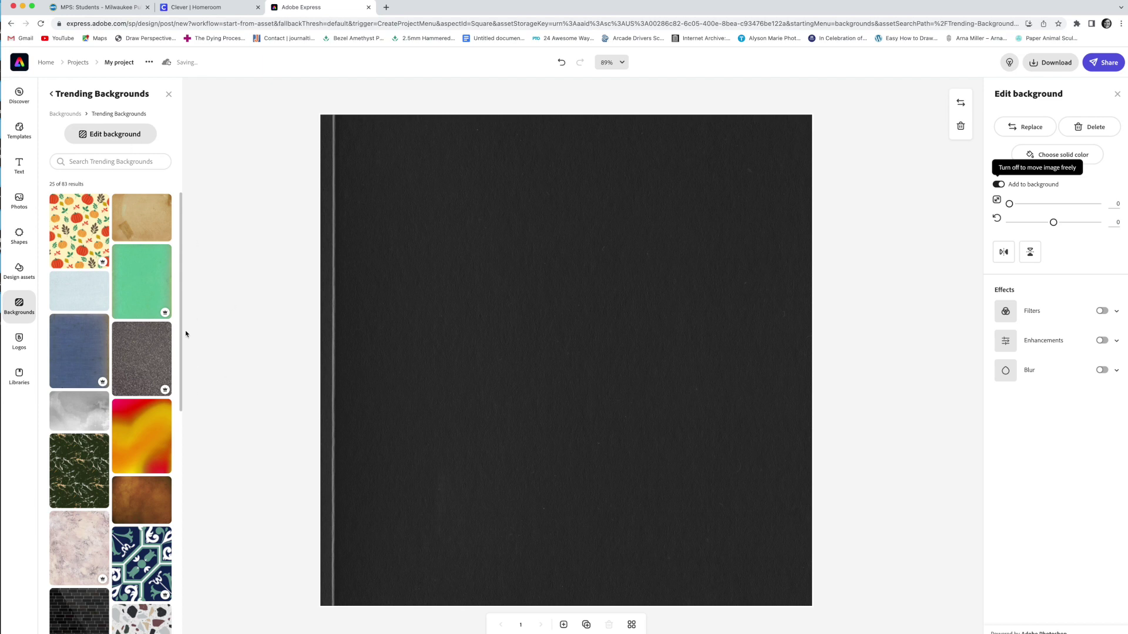
- Replace the project's background with the red, orange and yellow gradient from Trending Backgrounds
scroll(180, 461, "down", 7)
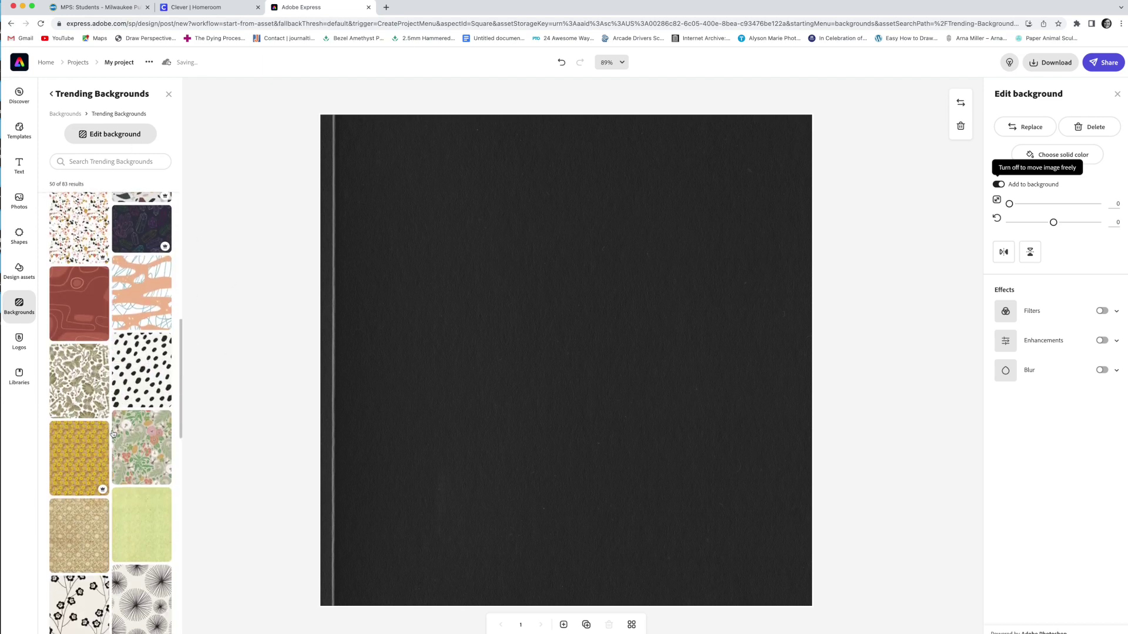
scroll(113, 433, "up", 2)
scroll(113, 433, "up", 5)
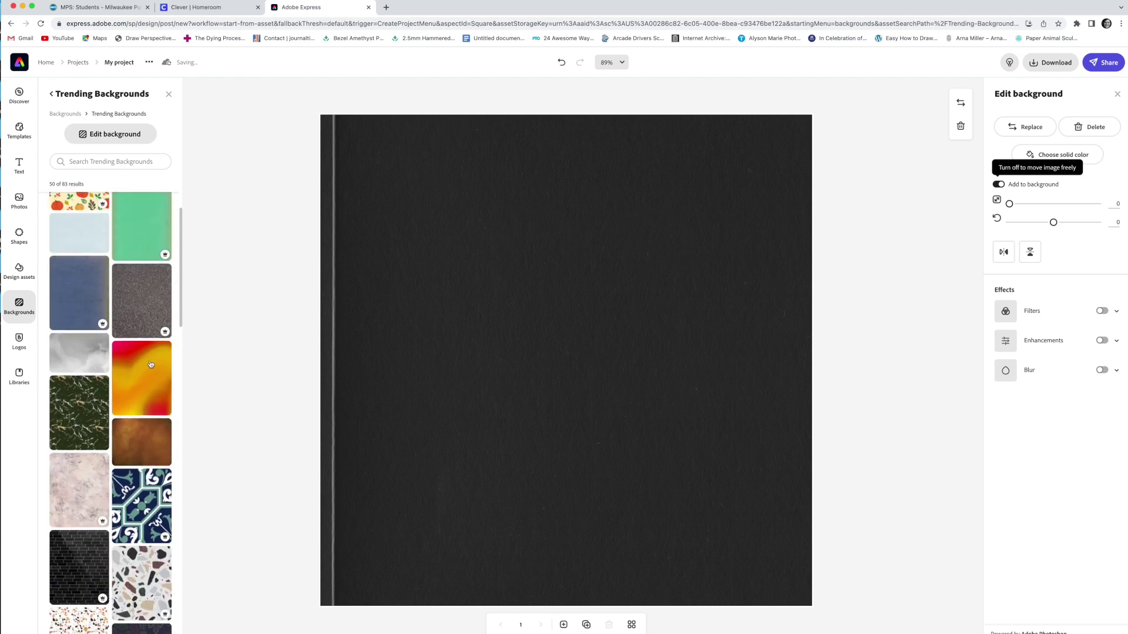
left_click(145, 369)
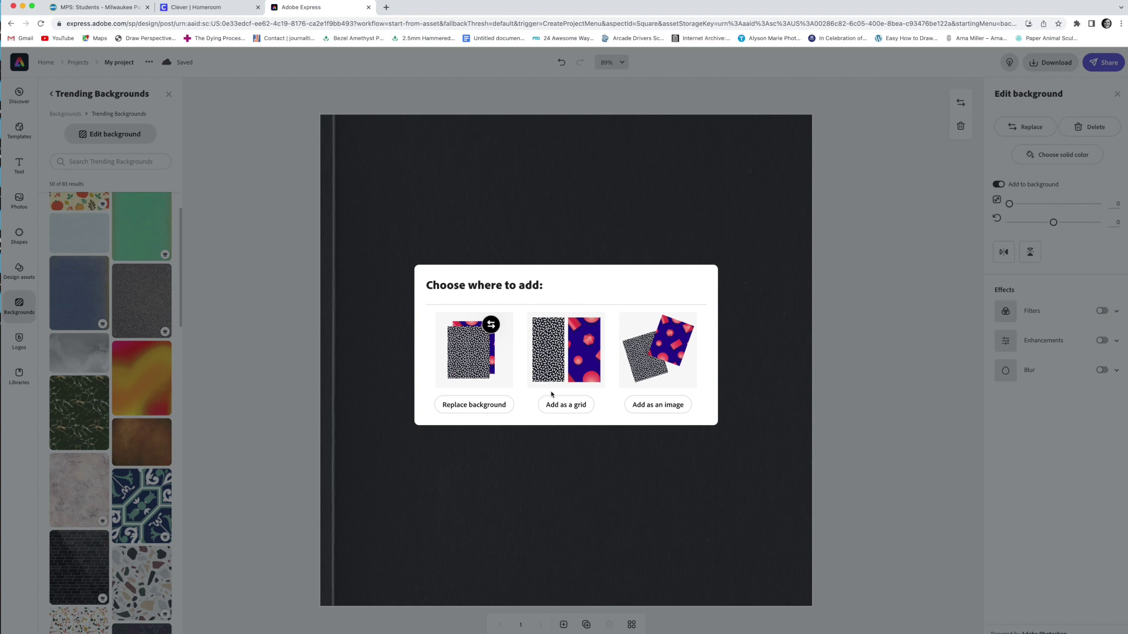
left_click(472, 404)
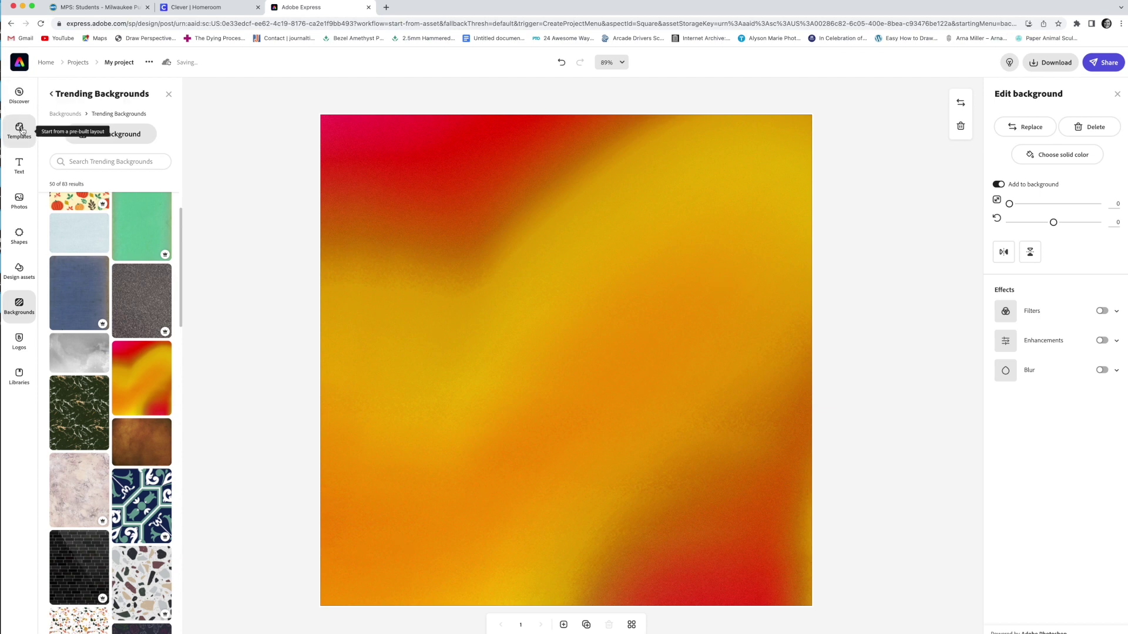
- Add the "Hot Tip" starburst text design from the Social text collection to the canvas
left_click(20, 163)
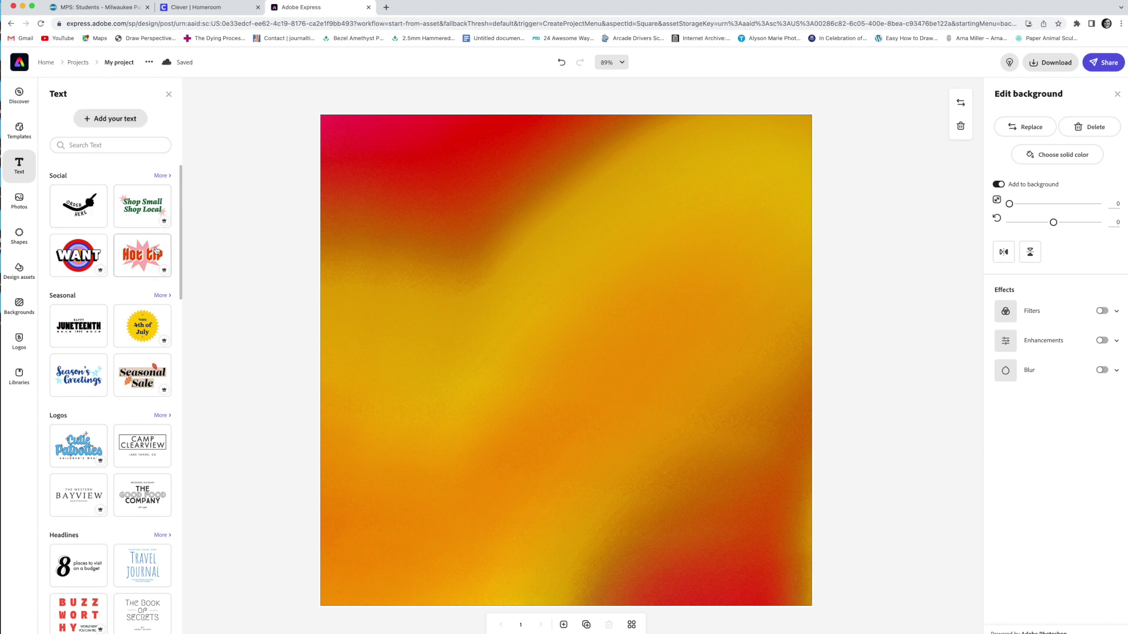
scroll(99, 486, "down", 1)
scroll(99, 485, "down", 7)
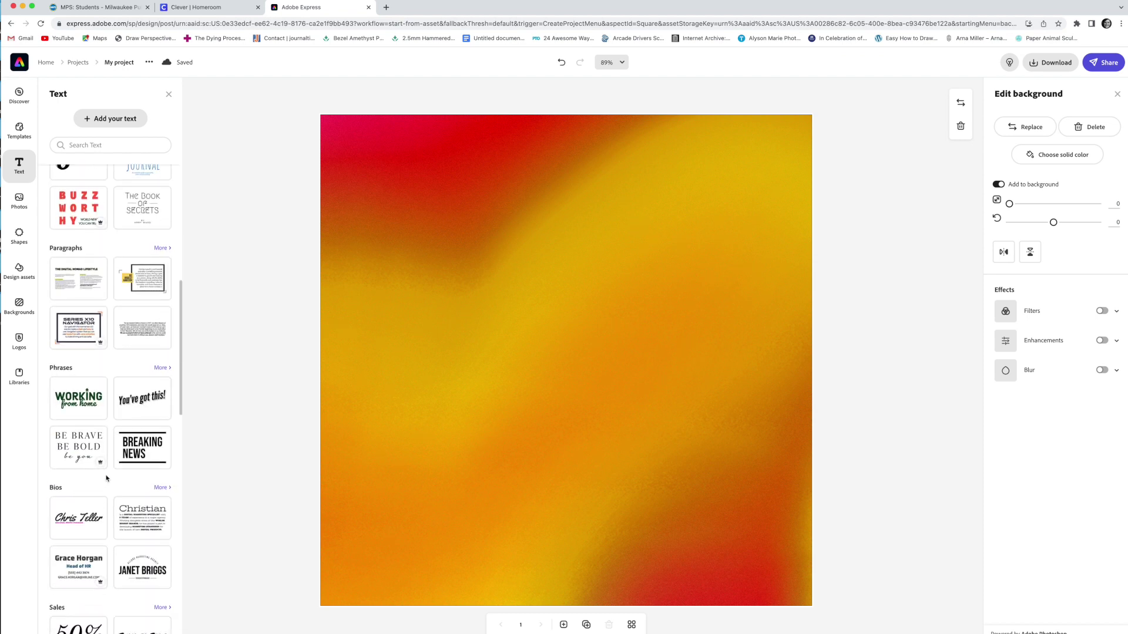
scroll(106, 478, "down", 3)
scroll(108, 476, "up", 2)
scroll(108, 475, "up", 2)
scroll(112, 469, "up", 5)
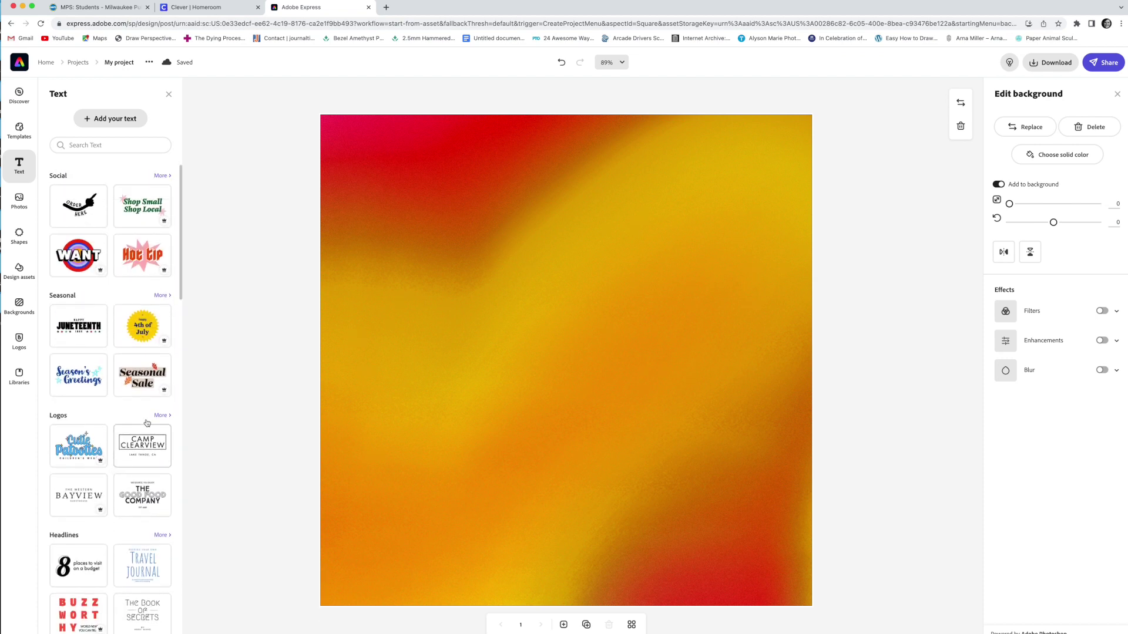
left_click(148, 257)
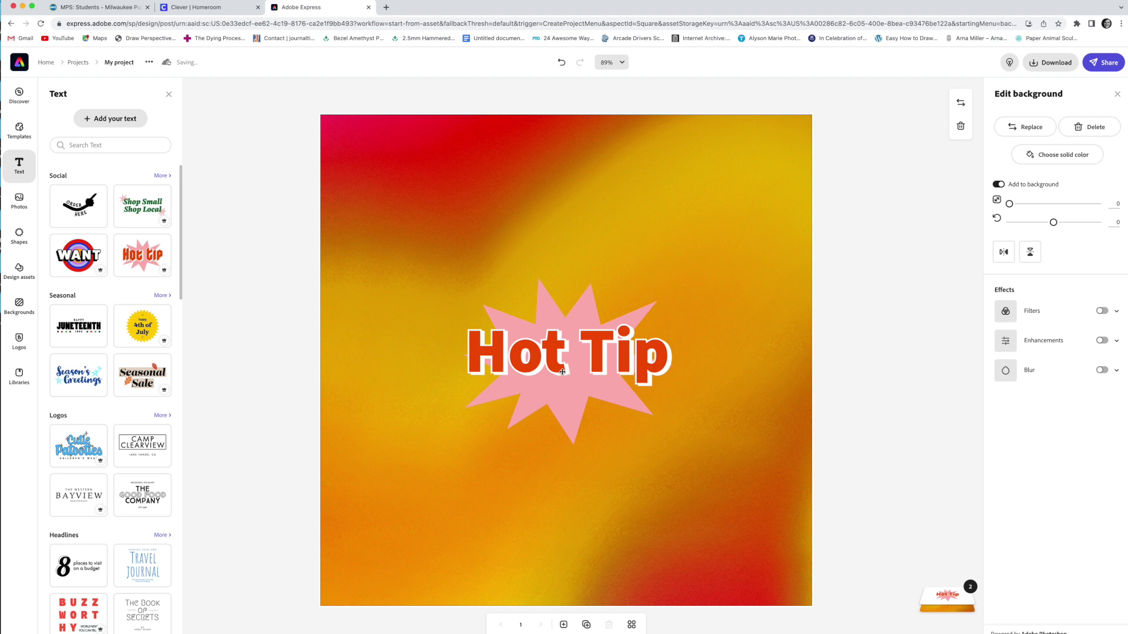
- Replace the "Hot Tip" wording with the teacher's title and surname
left_click(540, 375)
left_click(540, 375)
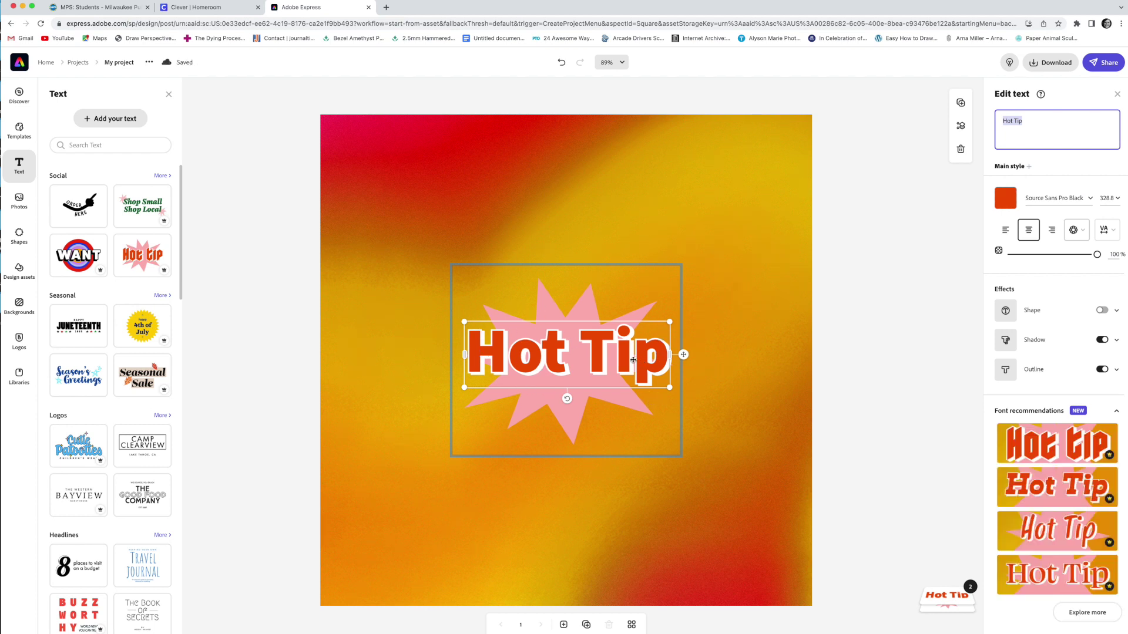
left_click(1032, 122)
key("BackSpace")
key("BackSpace")
key("BackSpace")
key("BackSpace")
key("BackSpace")
key("BackSpace")
key("BackSpace")
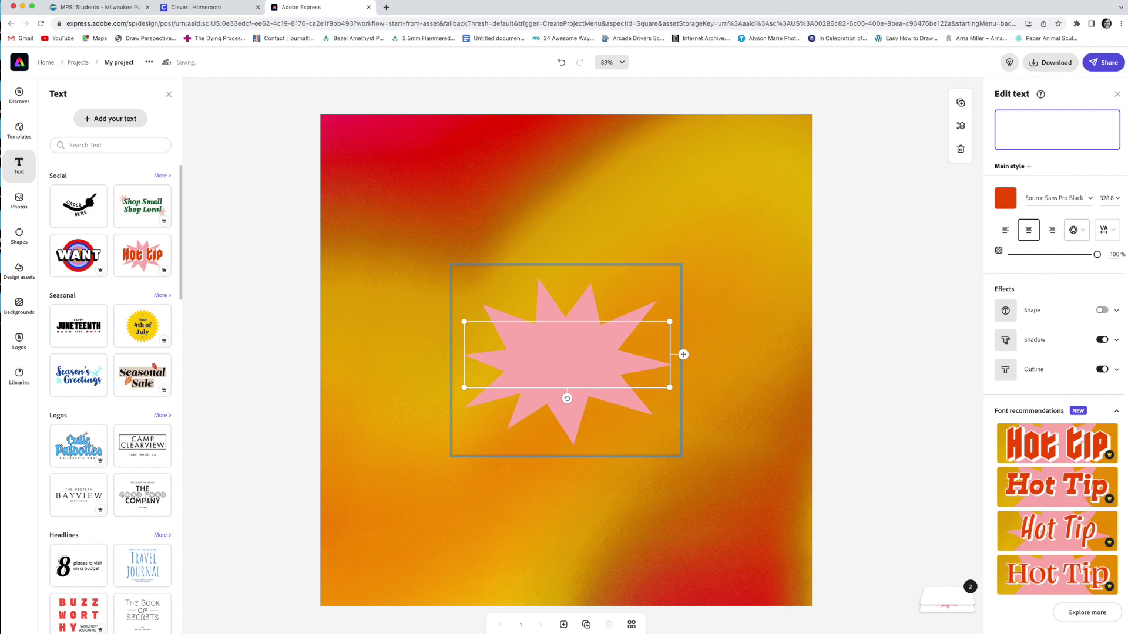
type("Ms. Kroll")
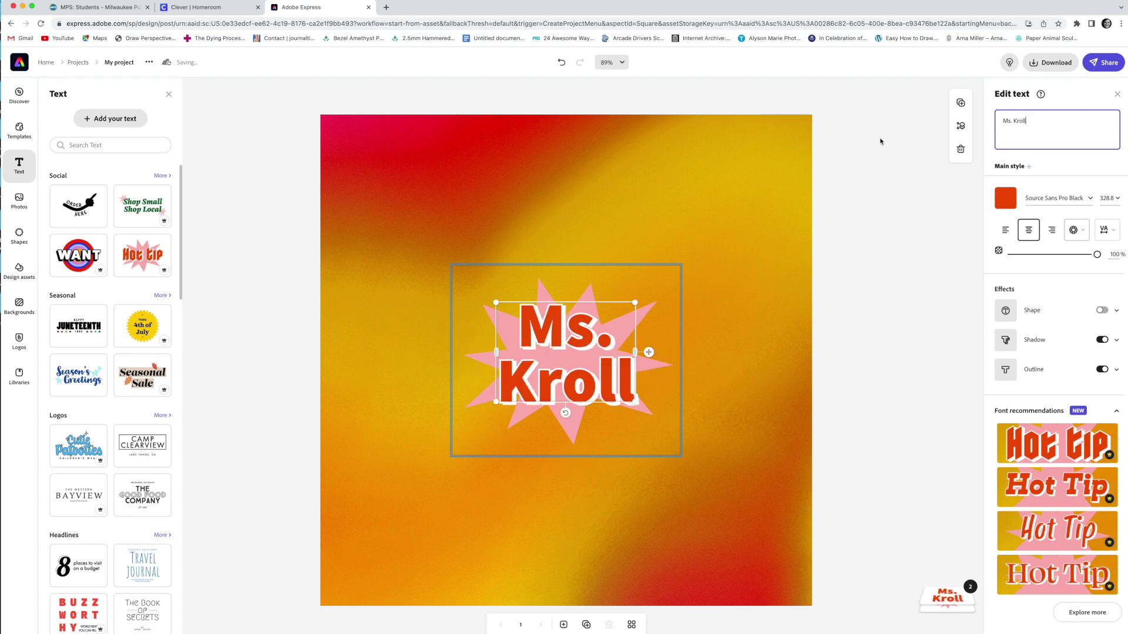
- Enlarge the name text until it covers most of the starburst, and nudge the starburst slightly down
left_click_drag(635, 302, 675, 224)
left_click_drag(496, 378, 443, 422)
left_click(736, 423)
left_click_drag(602, 362, 605, 387)
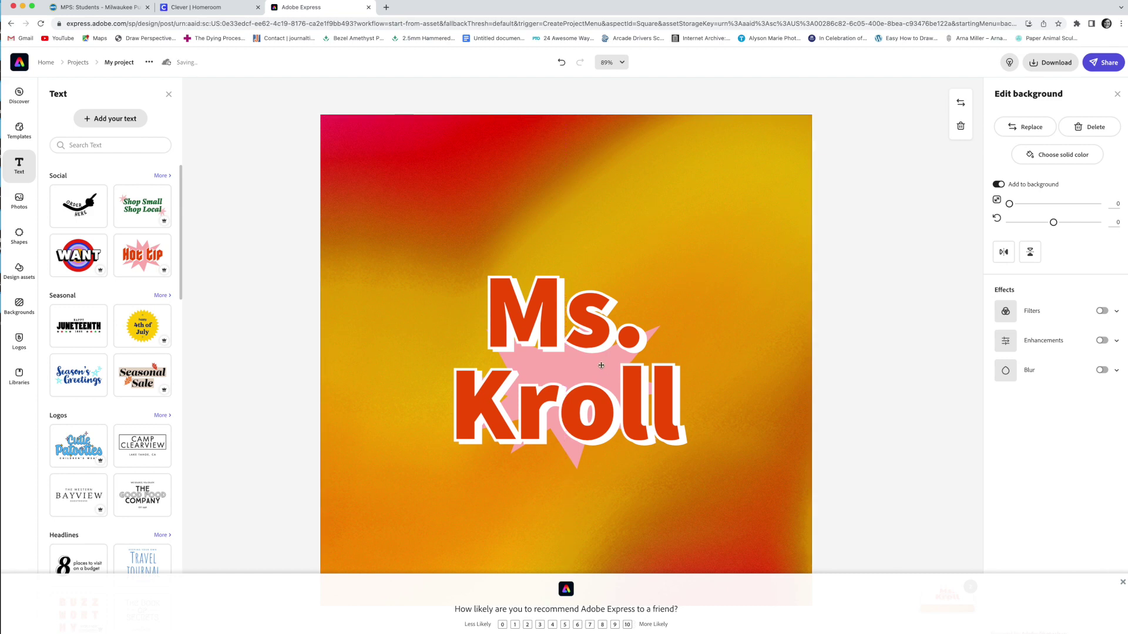
- Shrink the name text to fit within the starburst, and enlarge the pink starburst up and to the left
left_click(601, 365)
left_click(650, 329)
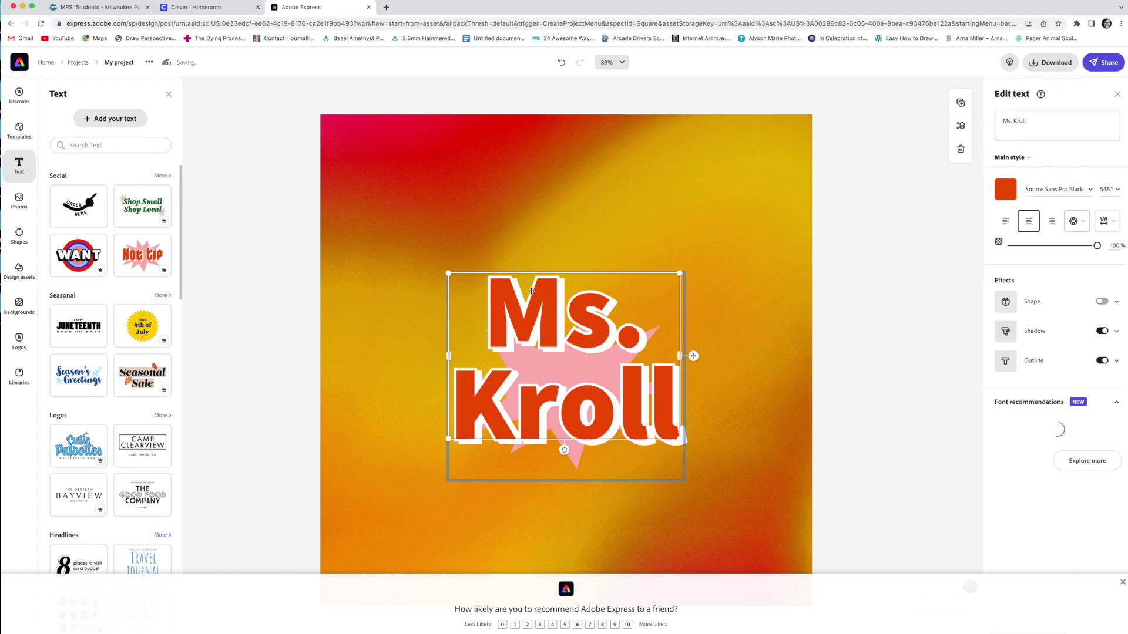
left_click_drag(448, 274, 517, 353)
left_click(552, 334)
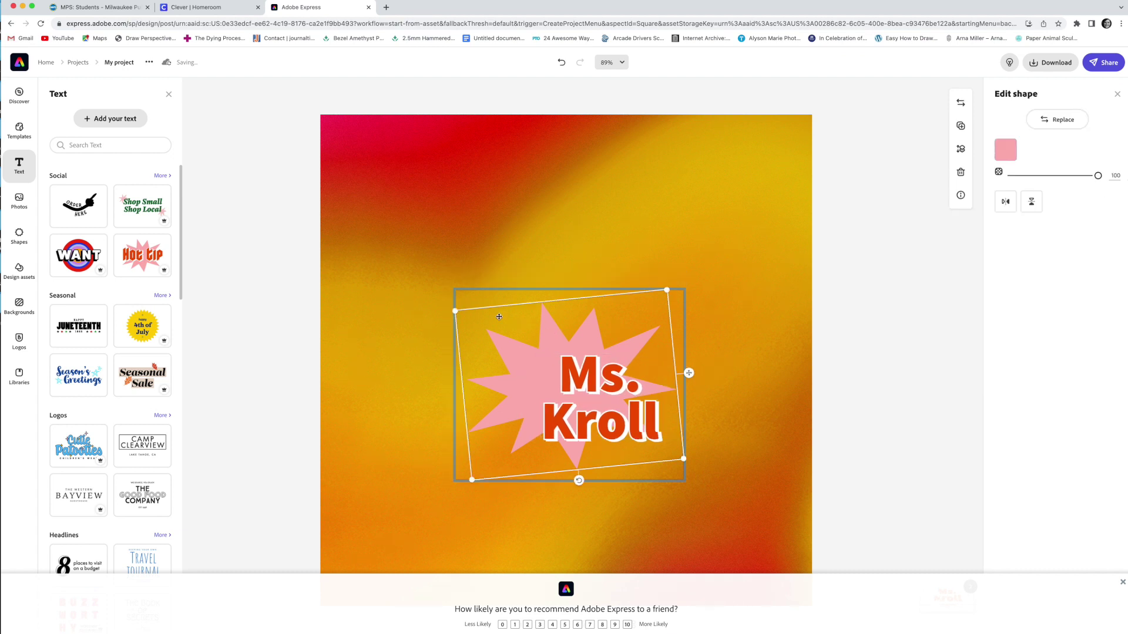
left_click_drag(457, 311, 351, 243)
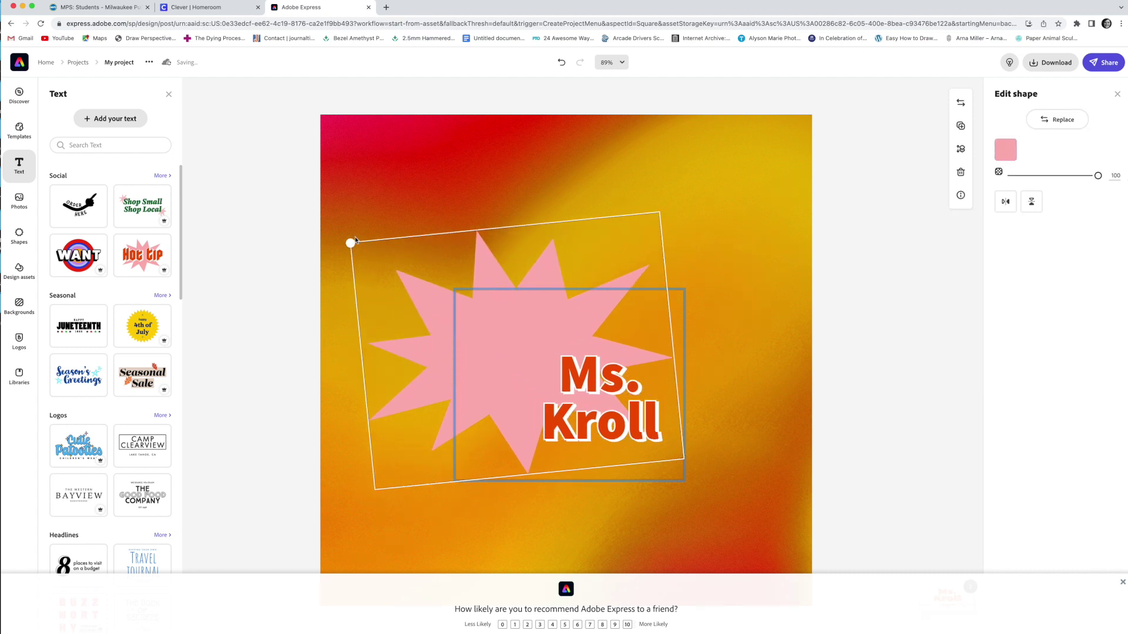
left_click(743, 331)
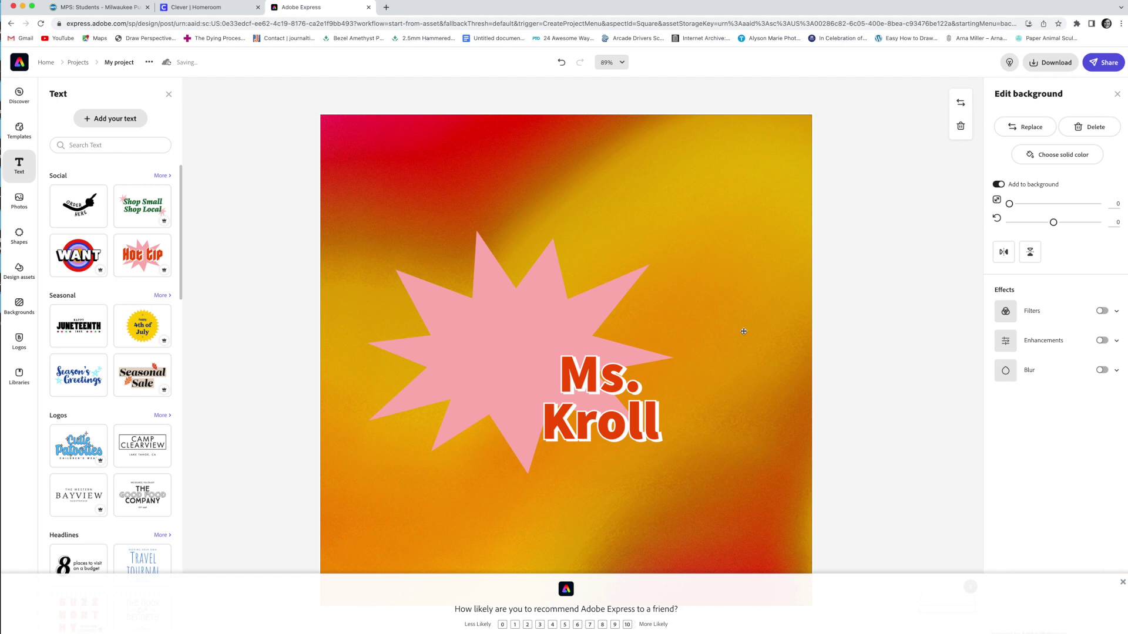
- Move the starburst toward the canvas centre and place the name text over its middle at about size 289
left_click(624, 411)
left_click_drag(625, 413, 654, 396)
left_click(642, 374)
left_click_drag(631, 356, 548, 315)
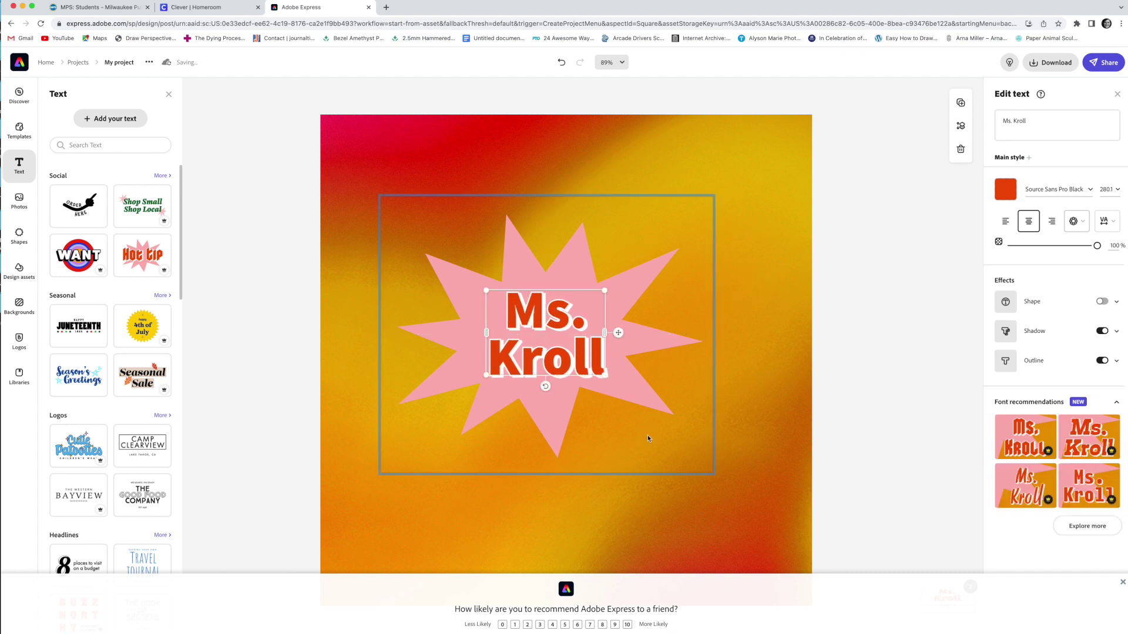
left_click_drag(604, 373, 605, 376)
left_click_drag(608, 378, 609, 379)
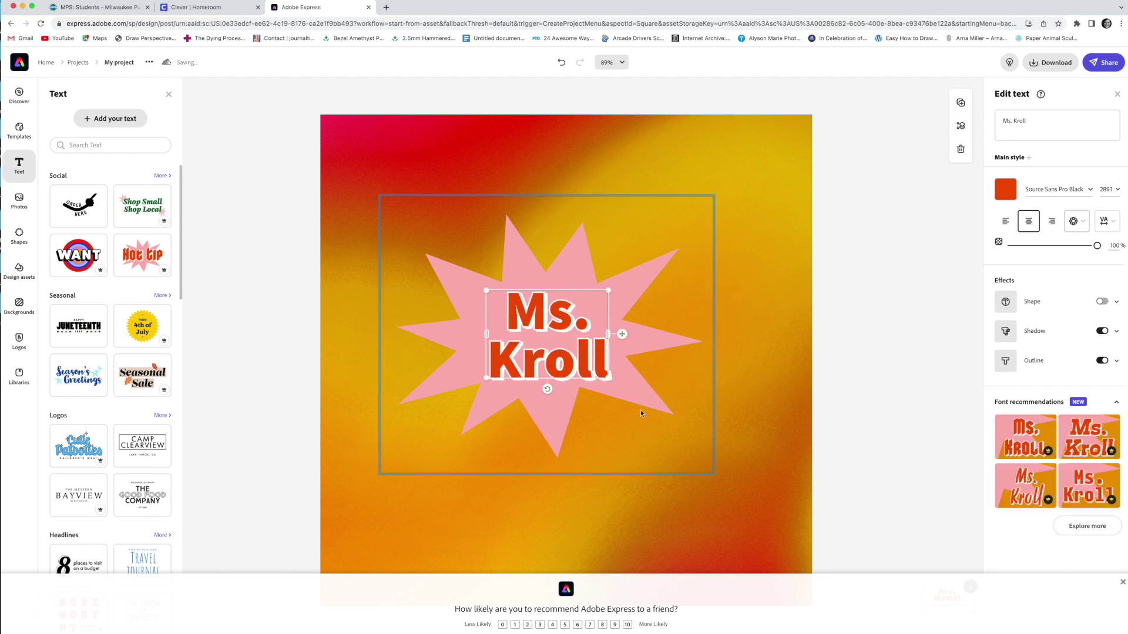
- Enlarge the starburst further and scale the name text to about size 366.5, centring it on the starburst
left_click(656, 405)
left_click_drag(713, 443, 763, 475)
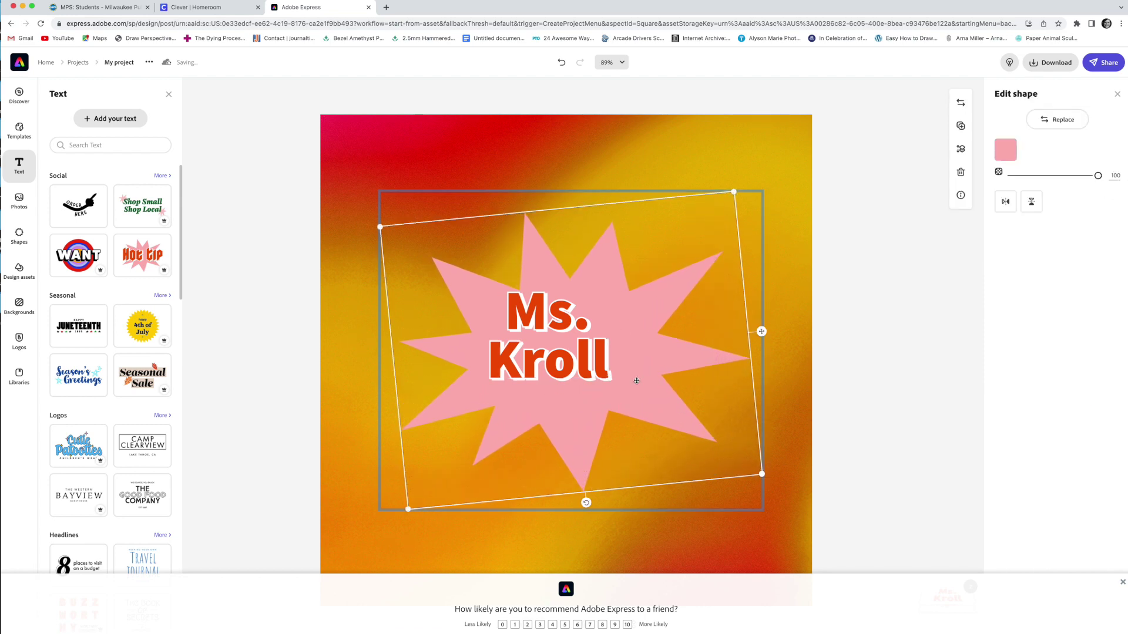
left_click(564, 337)
left_click(572, 308)
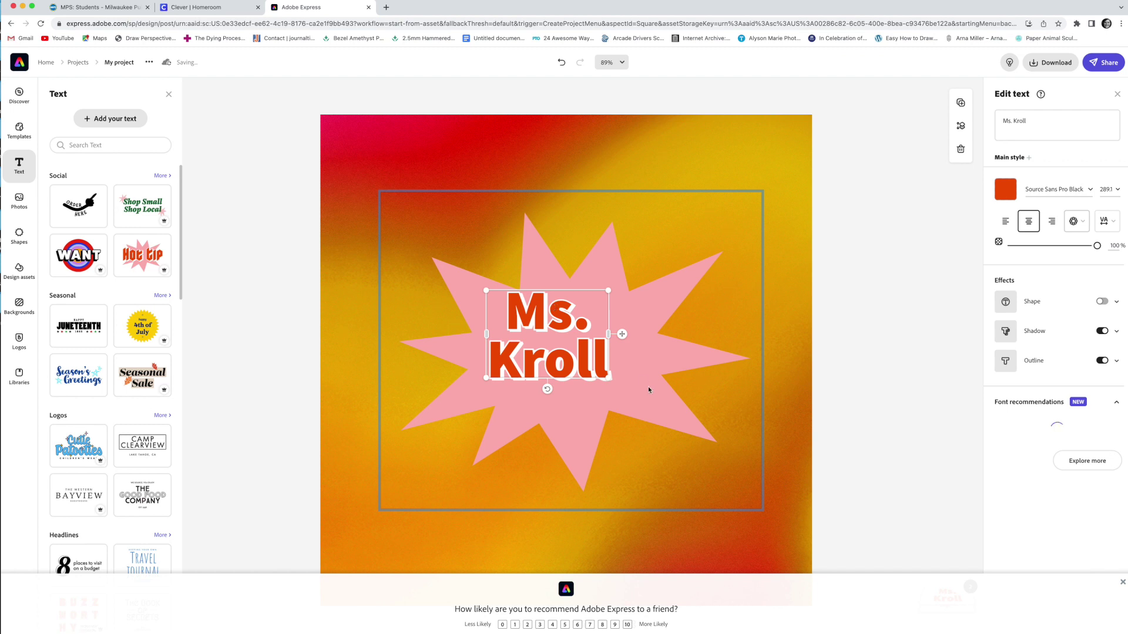
left_click_drag(611, 379, 641, 401)
left_click_drag(582, 333, 596, 337)
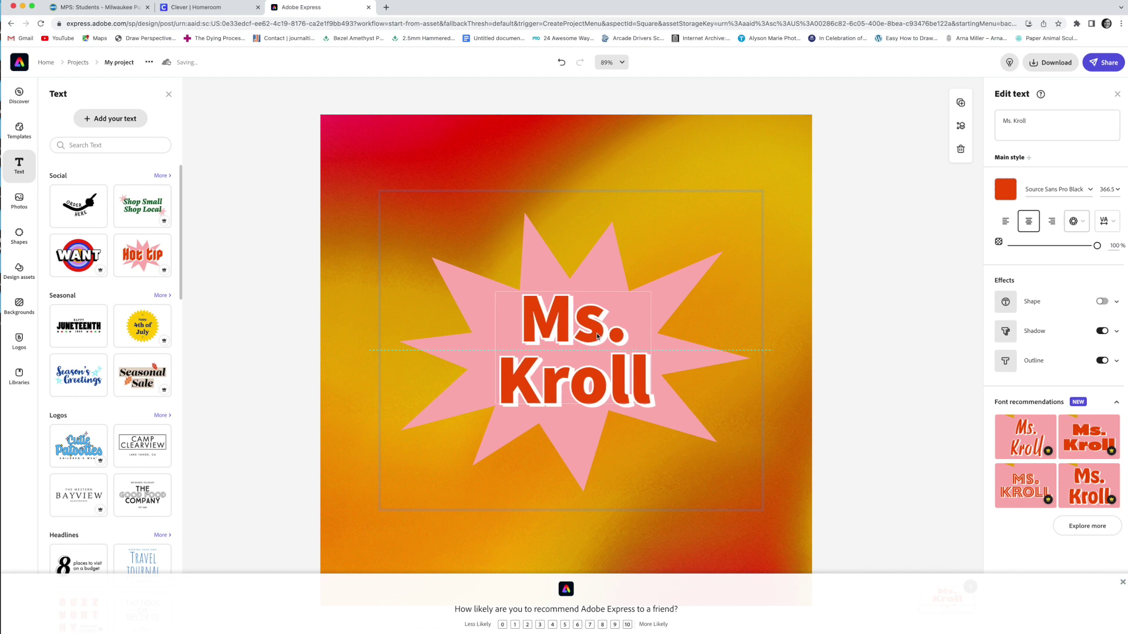
left_click(661, 487)
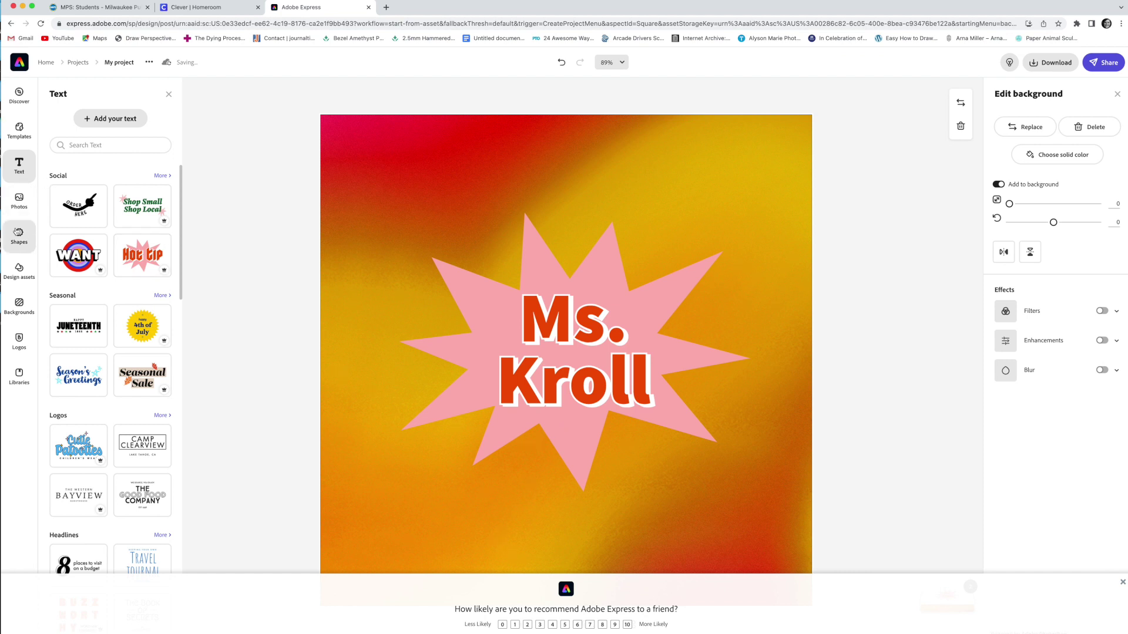
- Browse the stock photo categories and open the shapes library
left_click(20, 199)
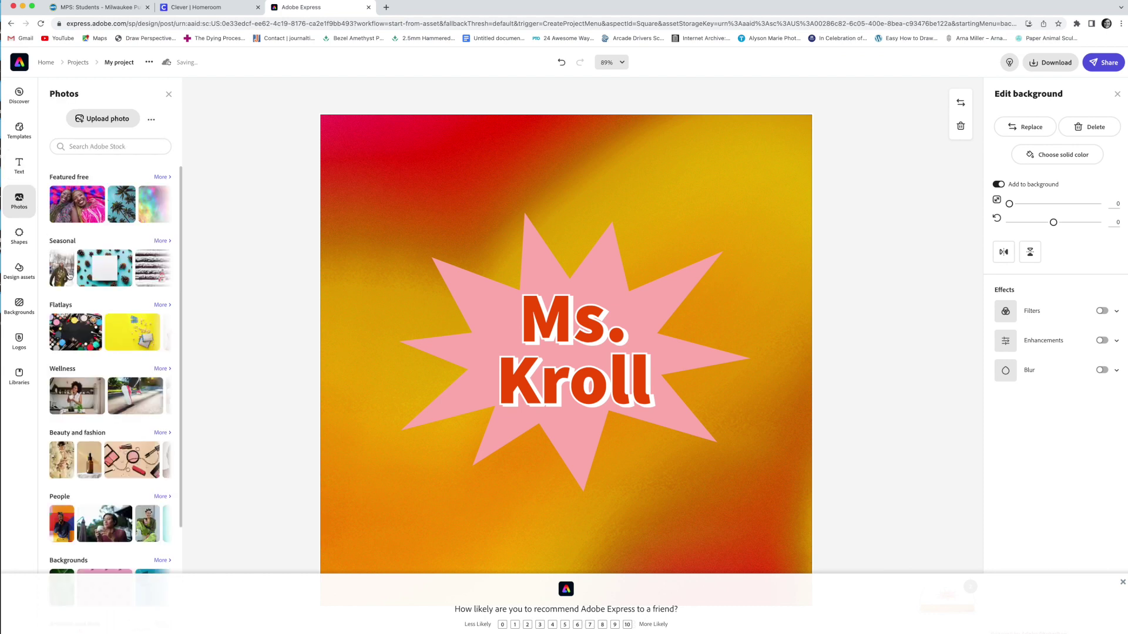
scroll(105, 341, "down", 2)
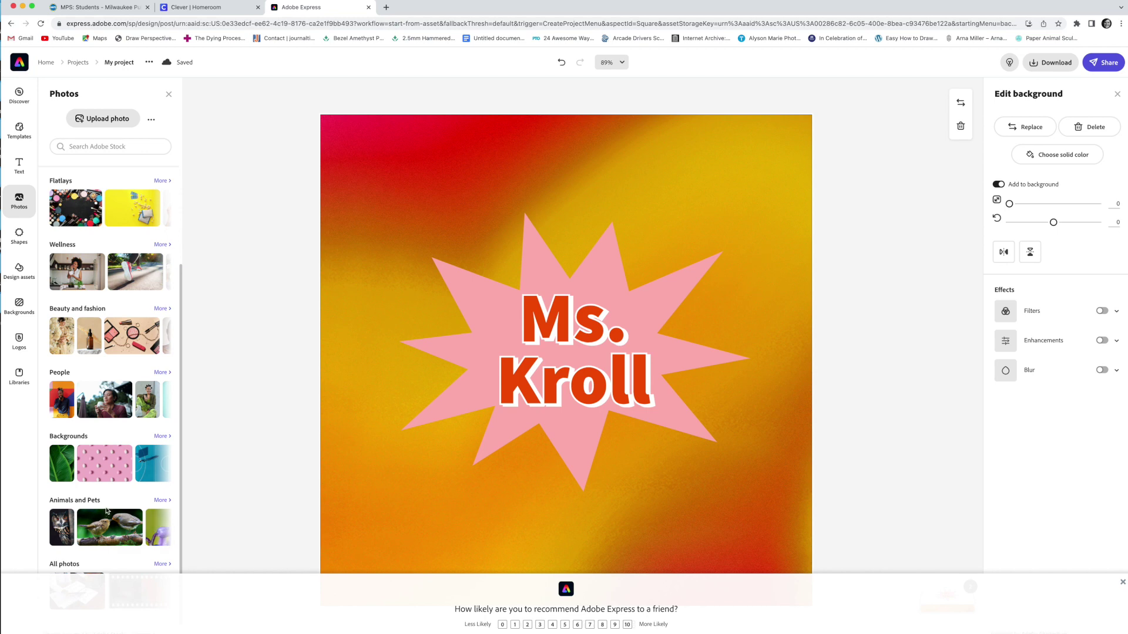
scroll(106, 511, "up", 3)
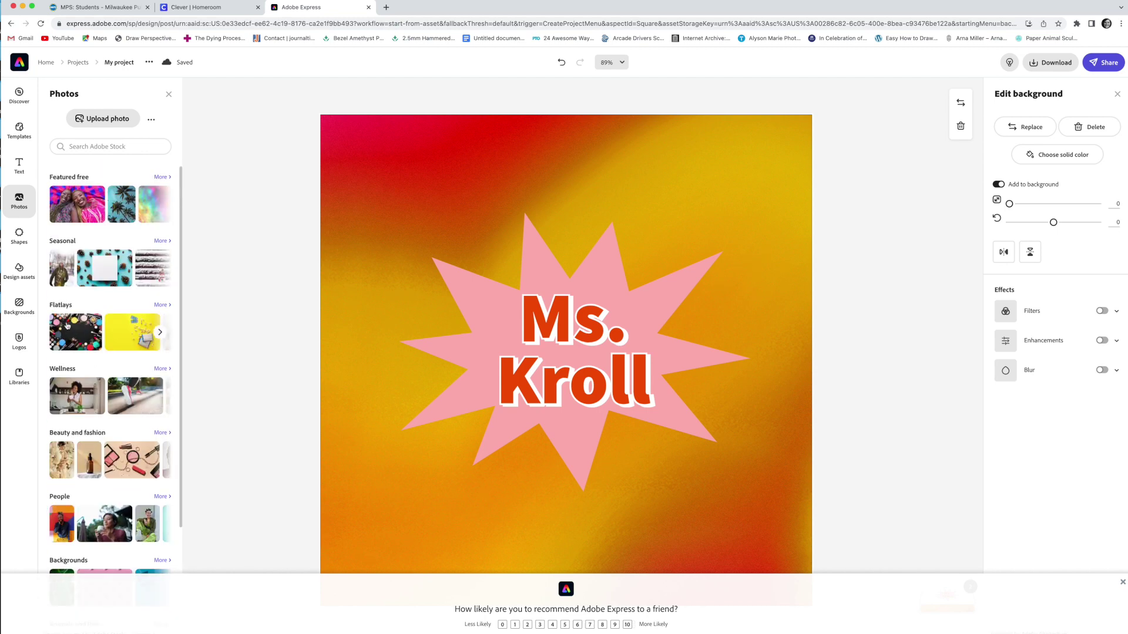
left_click(20, 234)
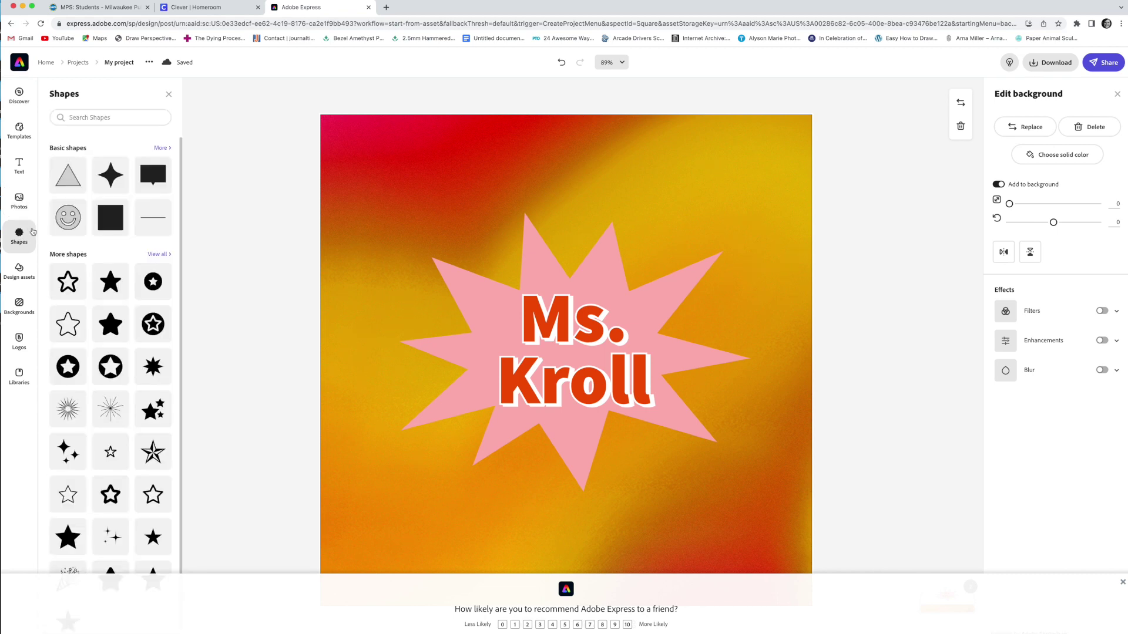
- Add the smiley face shape, shrink it to a small accent and place it in the canvas's upper-right corner
left_click(68, 223)
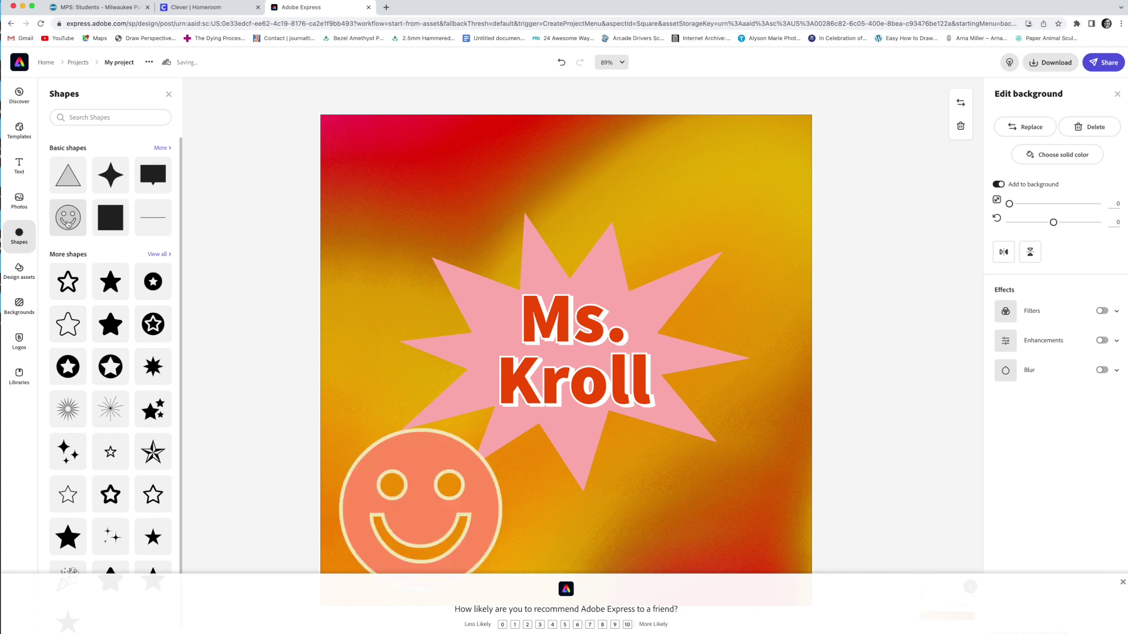
left_click(439, 505)
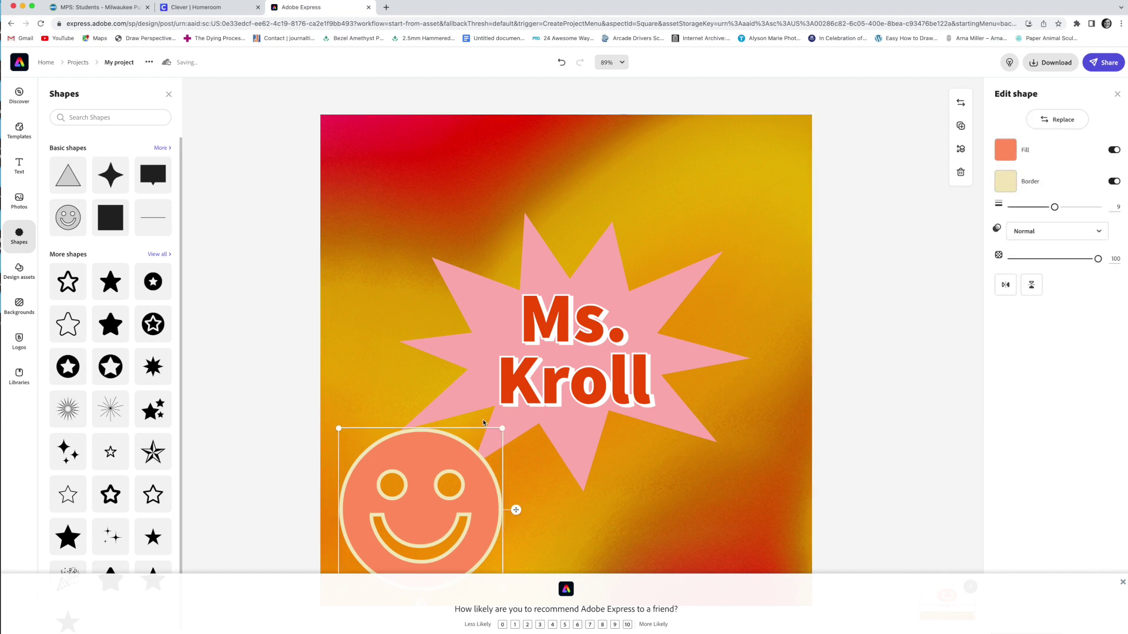
left_click_drag(502, 427, 453, 477)
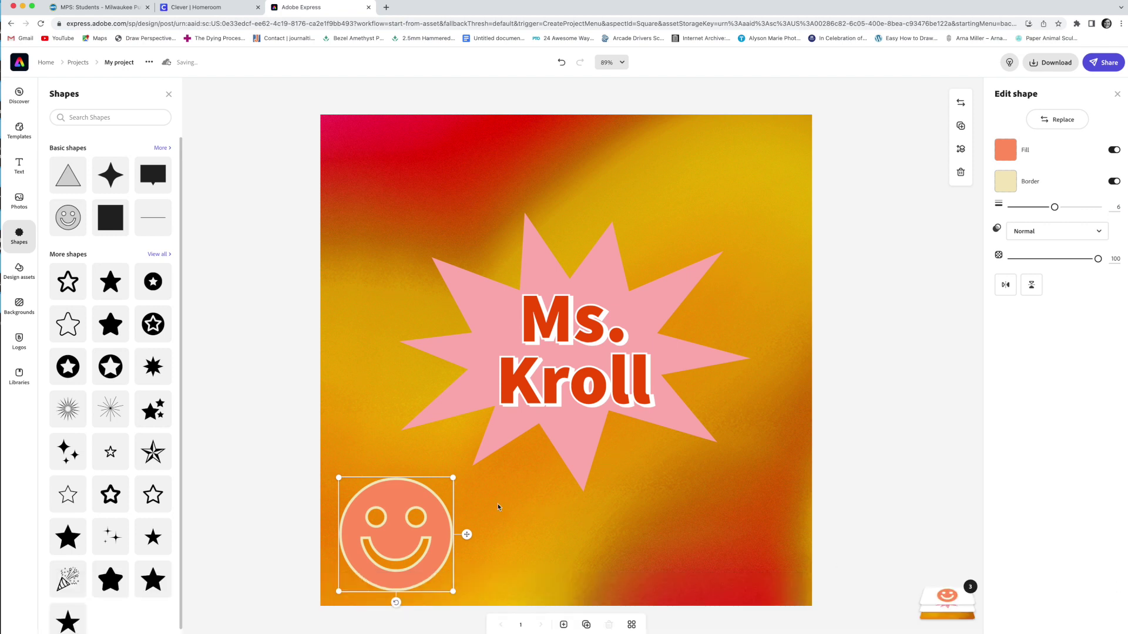
left_click_drag(453, 478, 431, 499)
left_click(491, 524)
left_click_drag(393, 542, 746, 178)
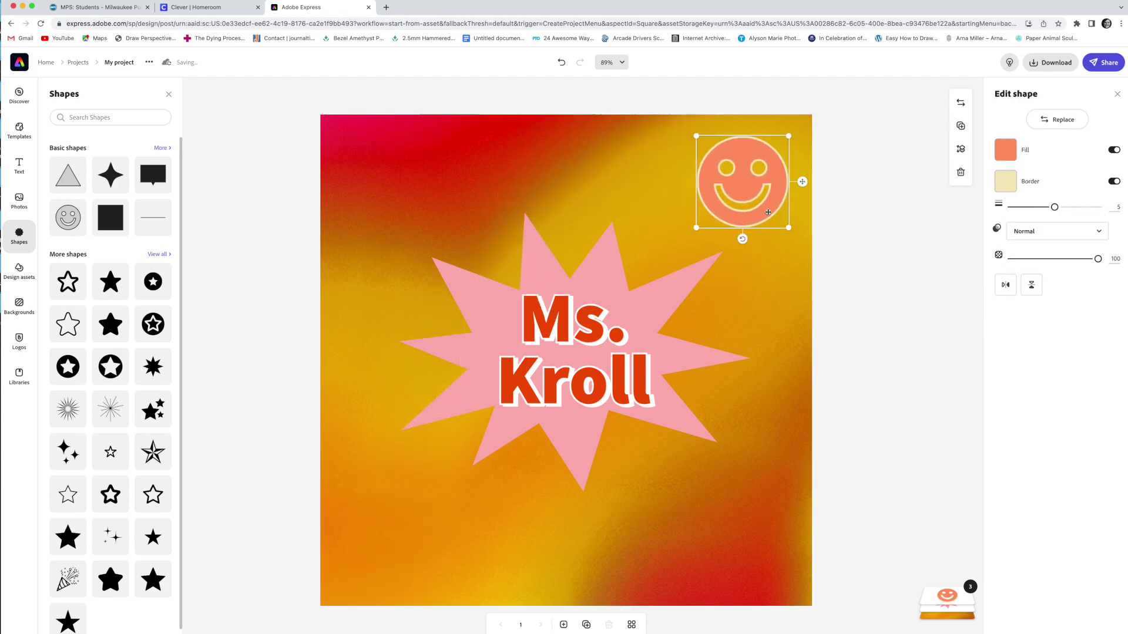
- Change the smiley face's fill to the suggested pale yellow
left_click(1005, 149)
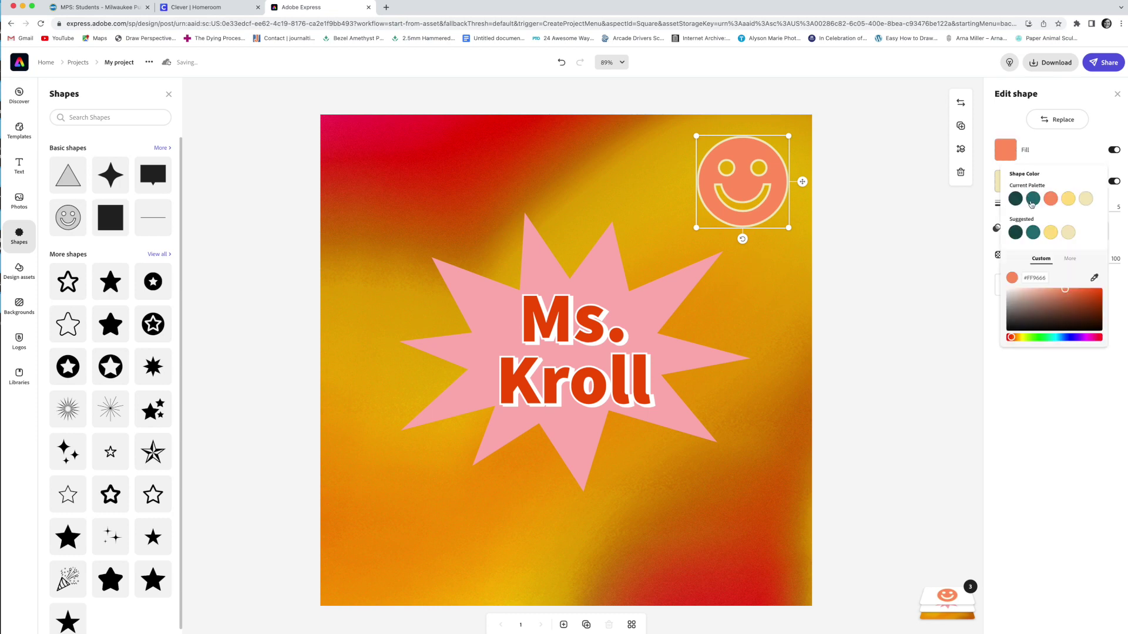
left_click(1051, 235)
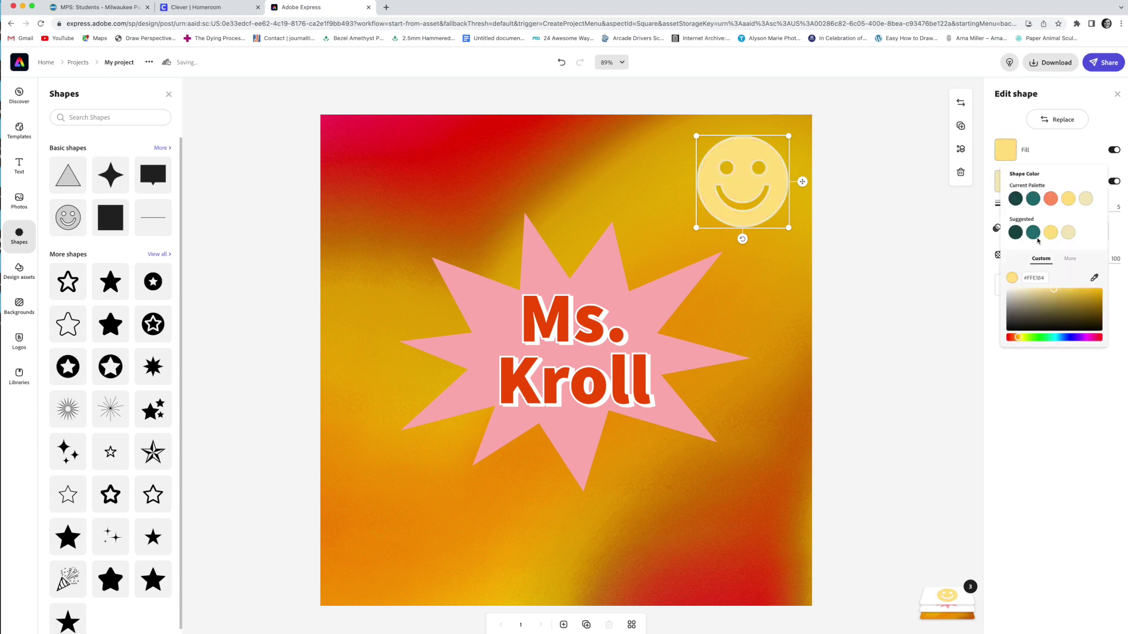
left_click(786, 312)
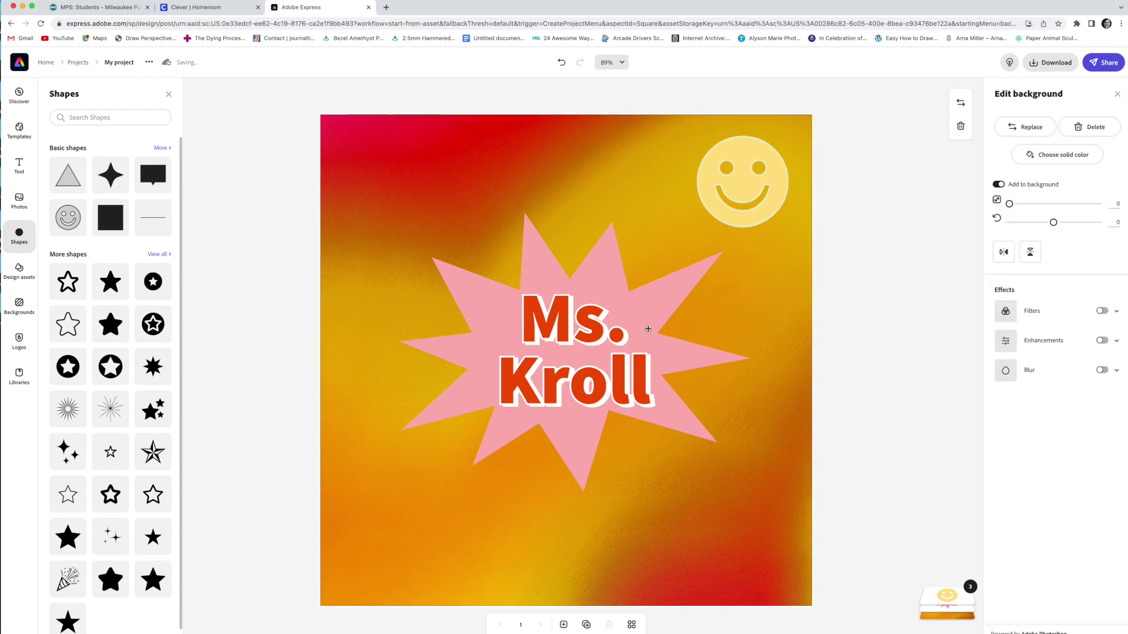
- Add the many-pointed sunburst outline from the shapes library and recolour it dark brown, #752C0A
scroll(75, 441, "down", 1)
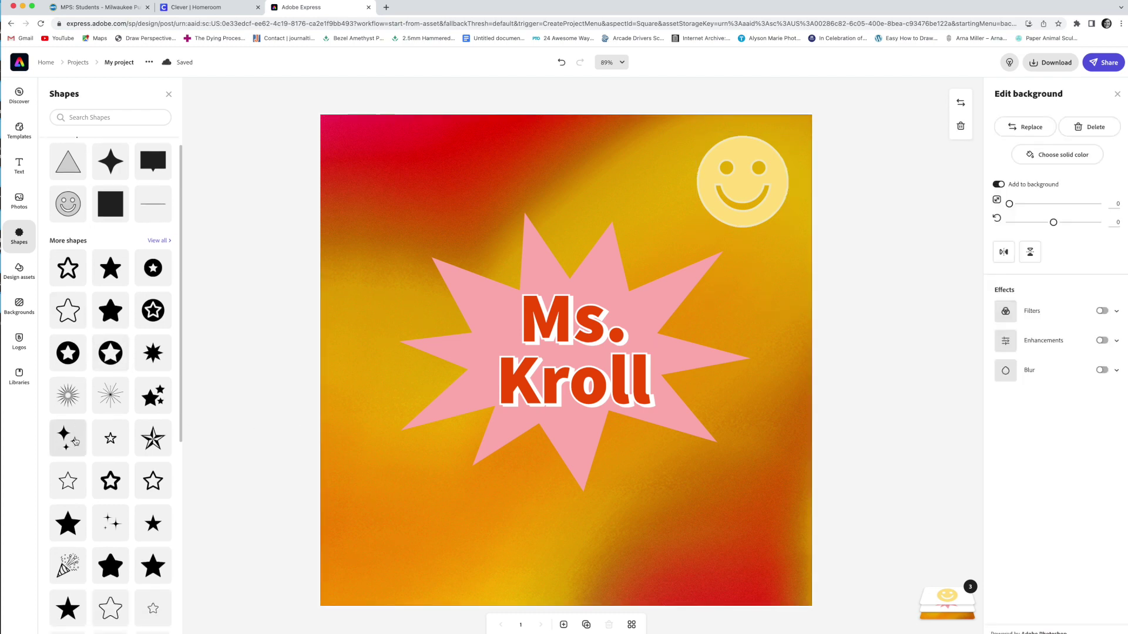
scroll(75, 441, "down", 6)
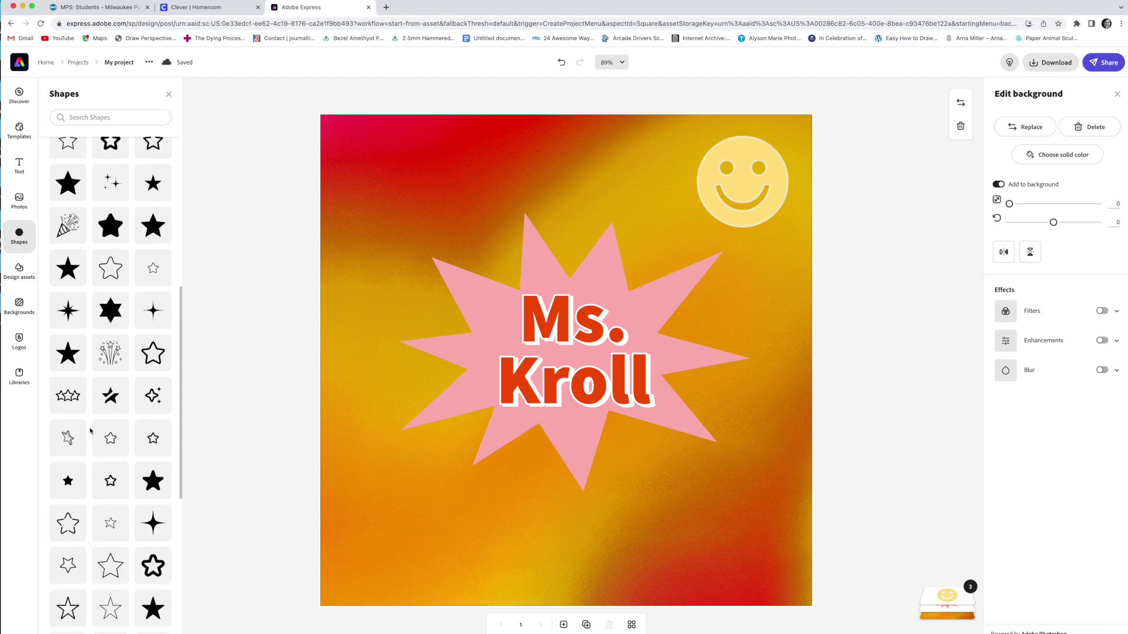
scroll(90, 432, "down", 1)
scroll(90, 432, "up", 2)
scroll(90, 432, "up", 6)
scroll(86, 409, "down", 1)
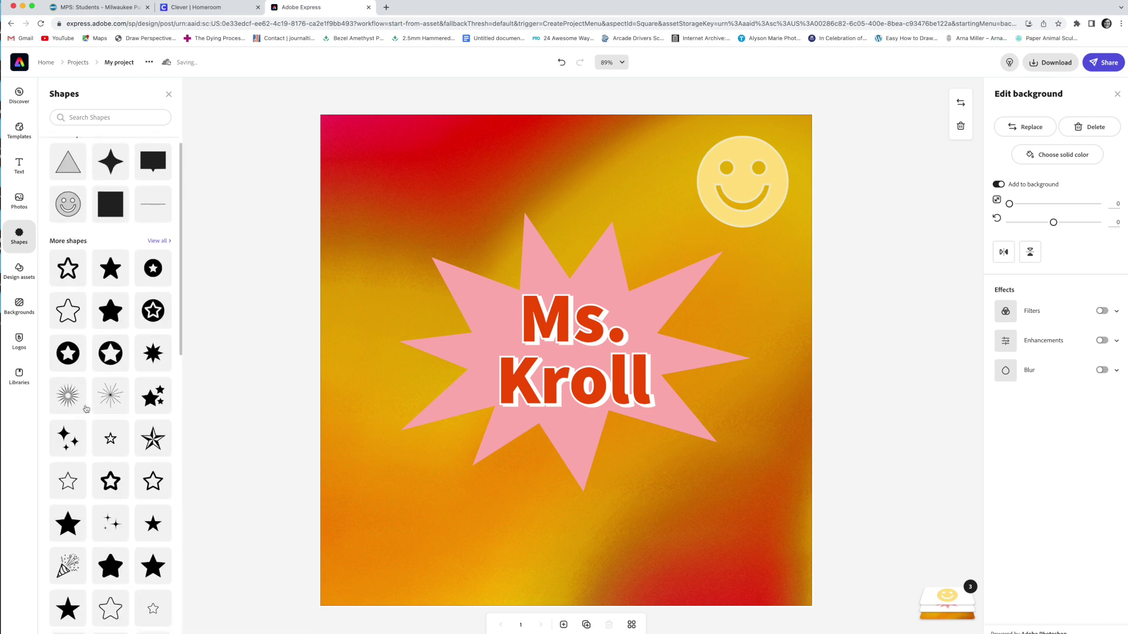
left_click_drag(77, 404, 411, 499)
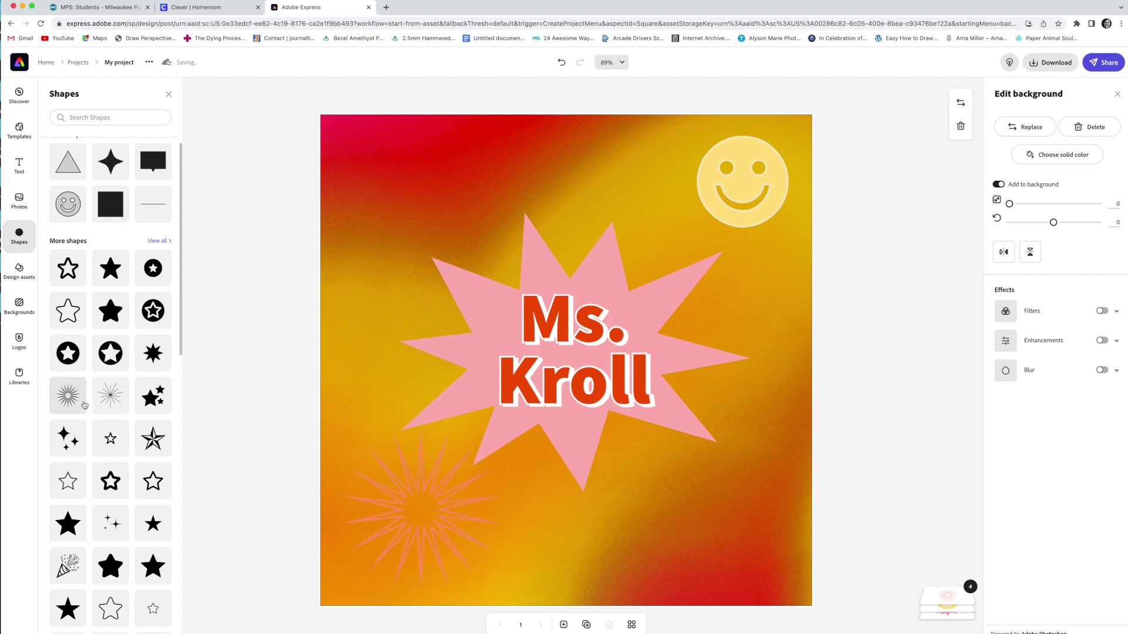
left_click(399, 485)
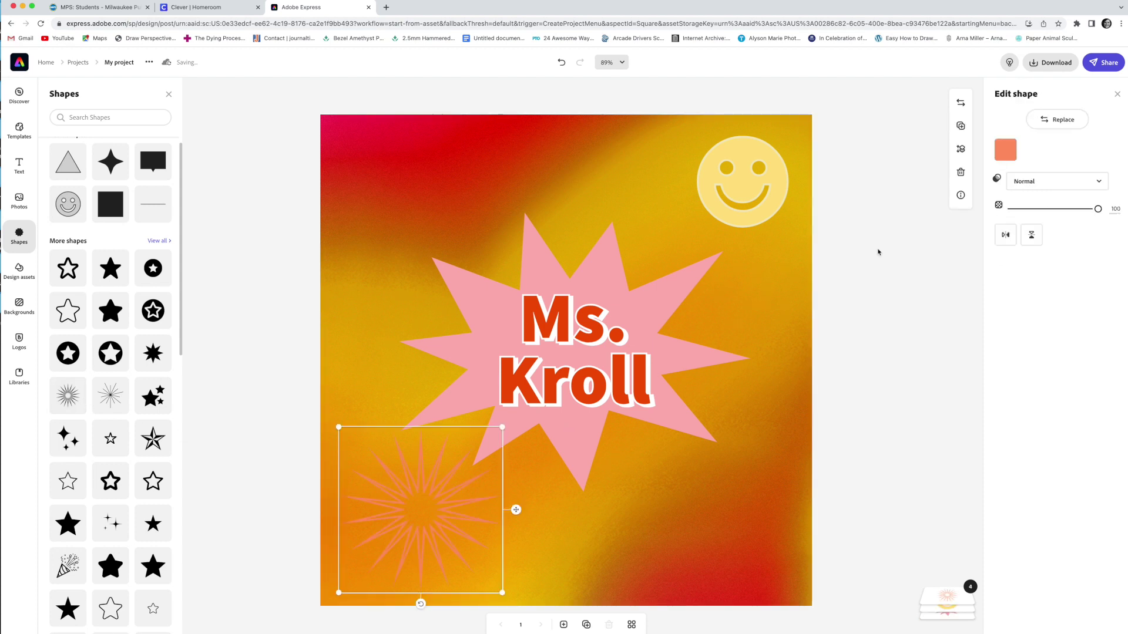
left_click(1013, 146)
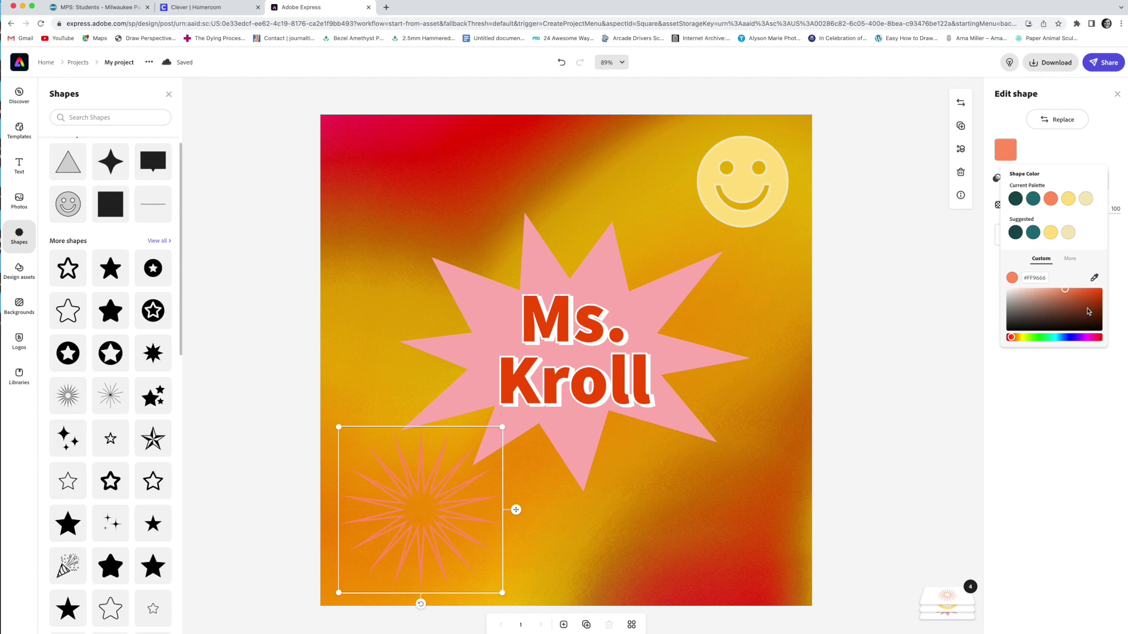
left_click(1086, 299)
left_click(1092, 312)
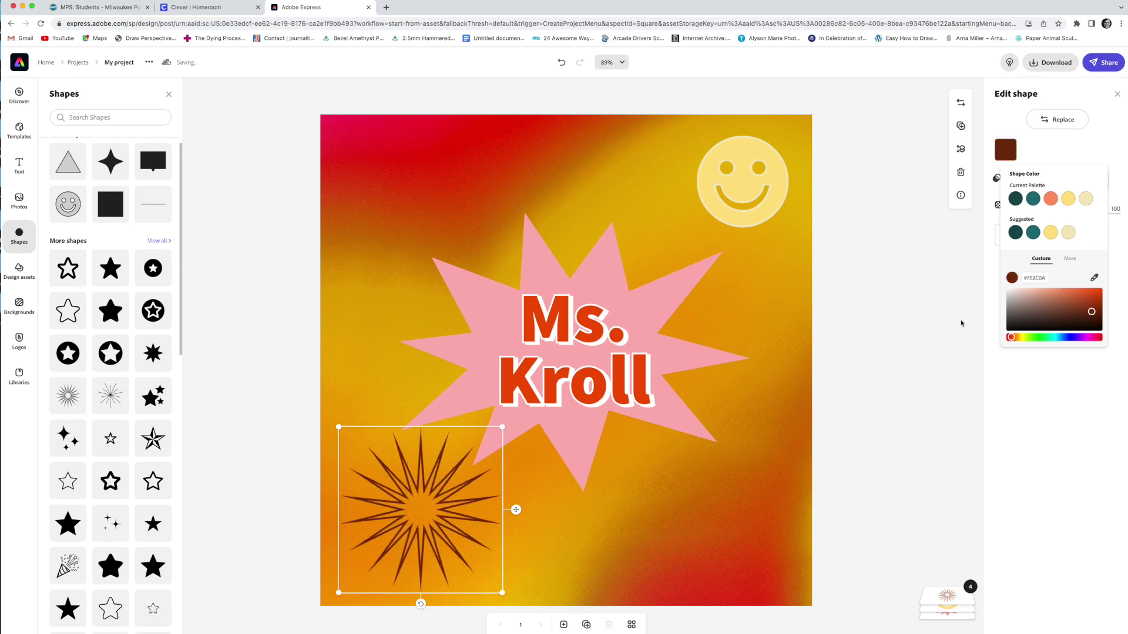
- Shrink the brown sunburst and place it in the canvas's upper-left corner
left_click_drag(343, 433, 388, 476)
left_click_drag(458, 498, 421, 162)
left_click(440, 489)
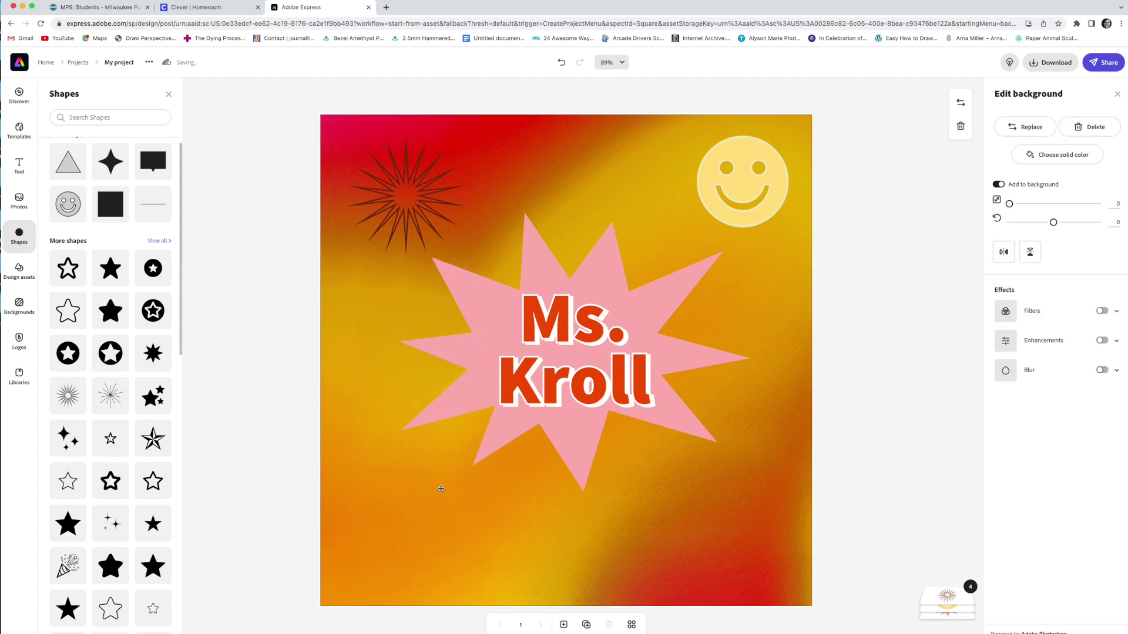
- Look through the shapes library and its full More shapes collection for another decorative burst
scroll(132, 417, "down", 15)
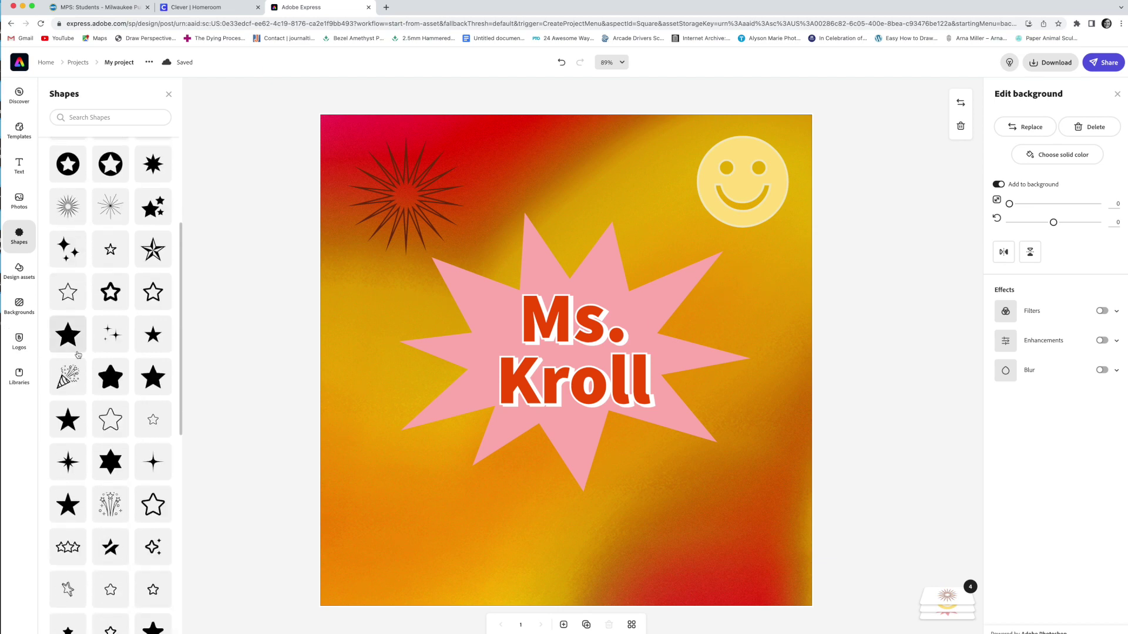
scroll(78, 355, "down", 10)
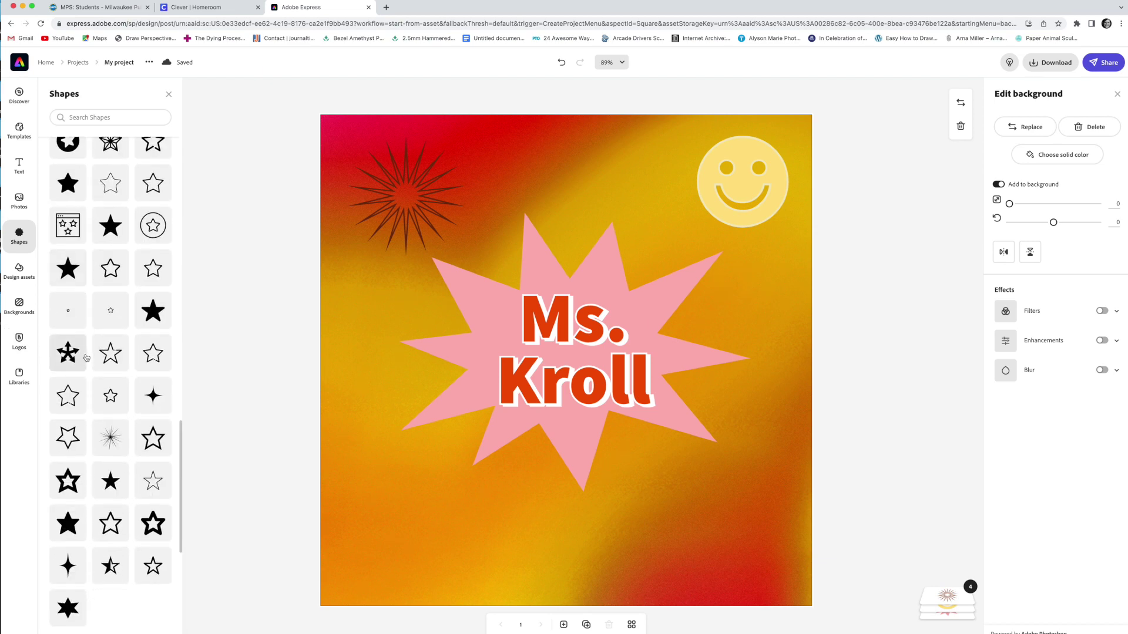
scroll(87, 357, "down", 10)
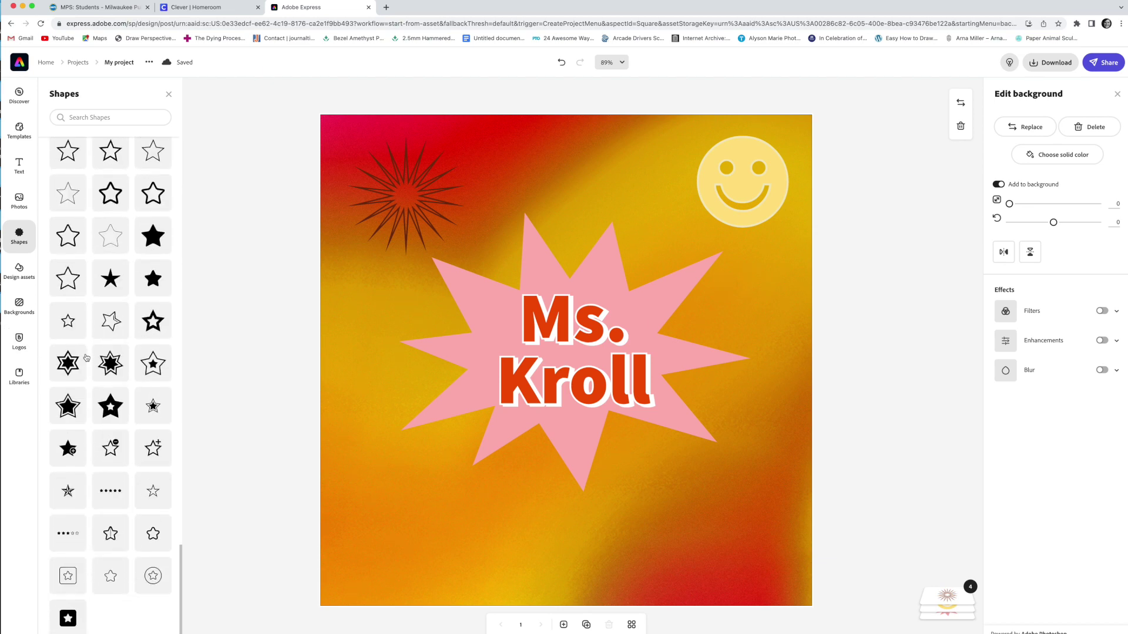
scroll(87, 358, "down", 6)
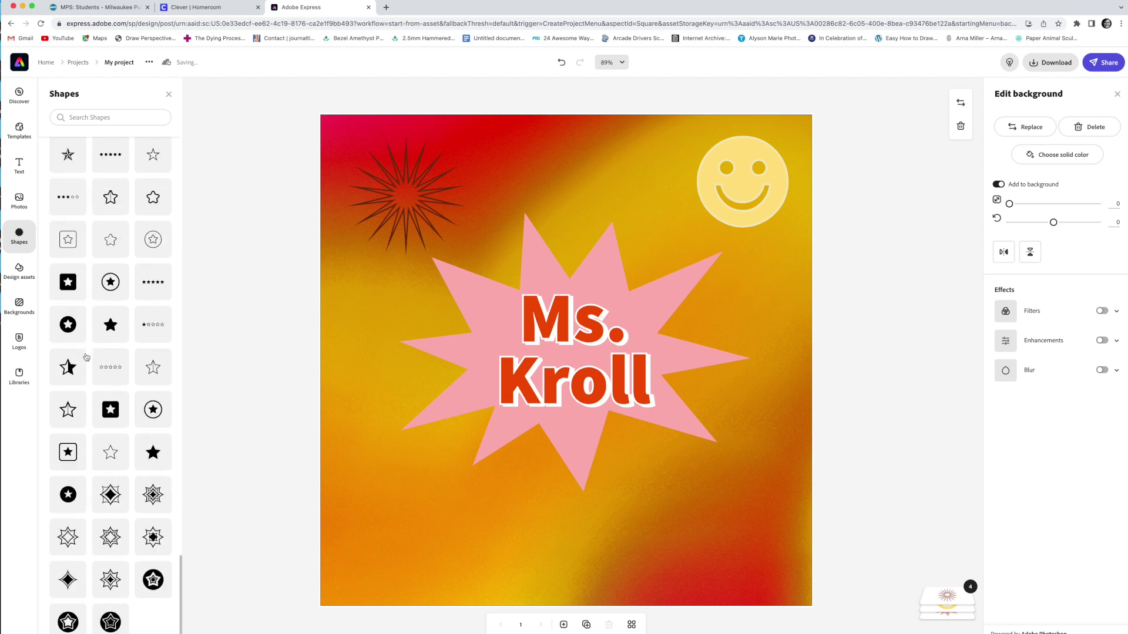
scroll(87, 357, "up", 15)
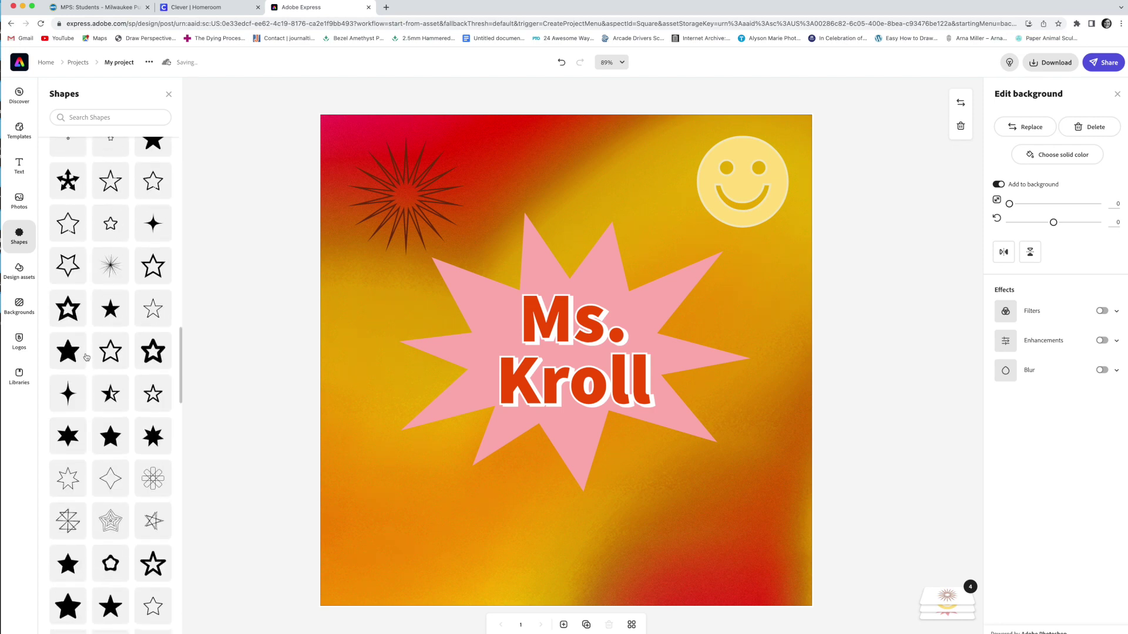
scroll(86, 358, "up", 10)
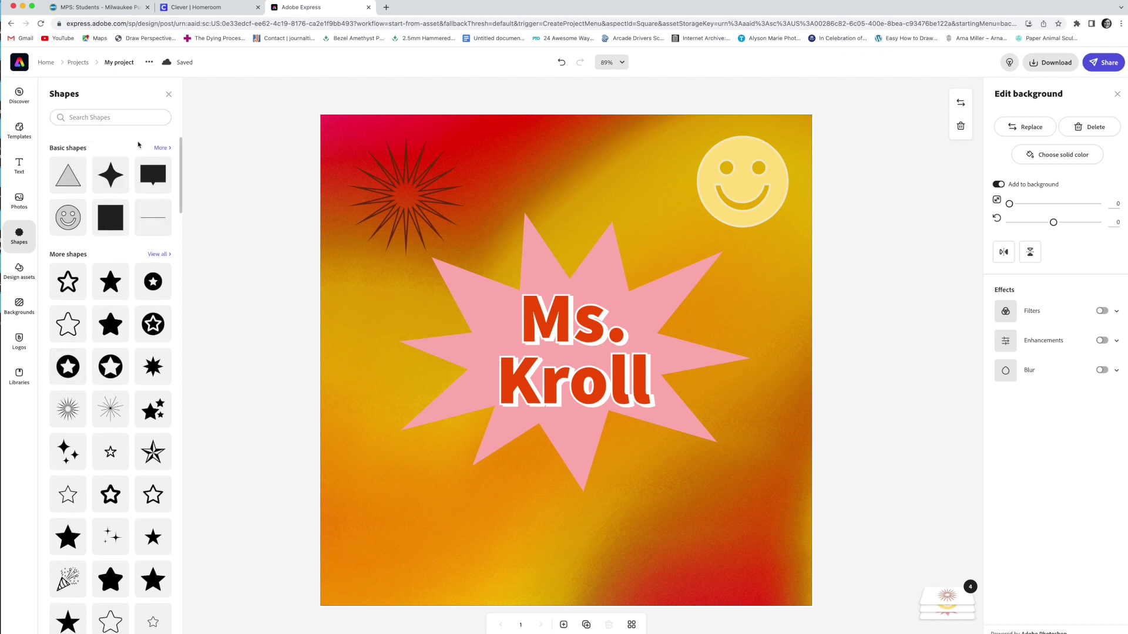
left_click(156, 254)
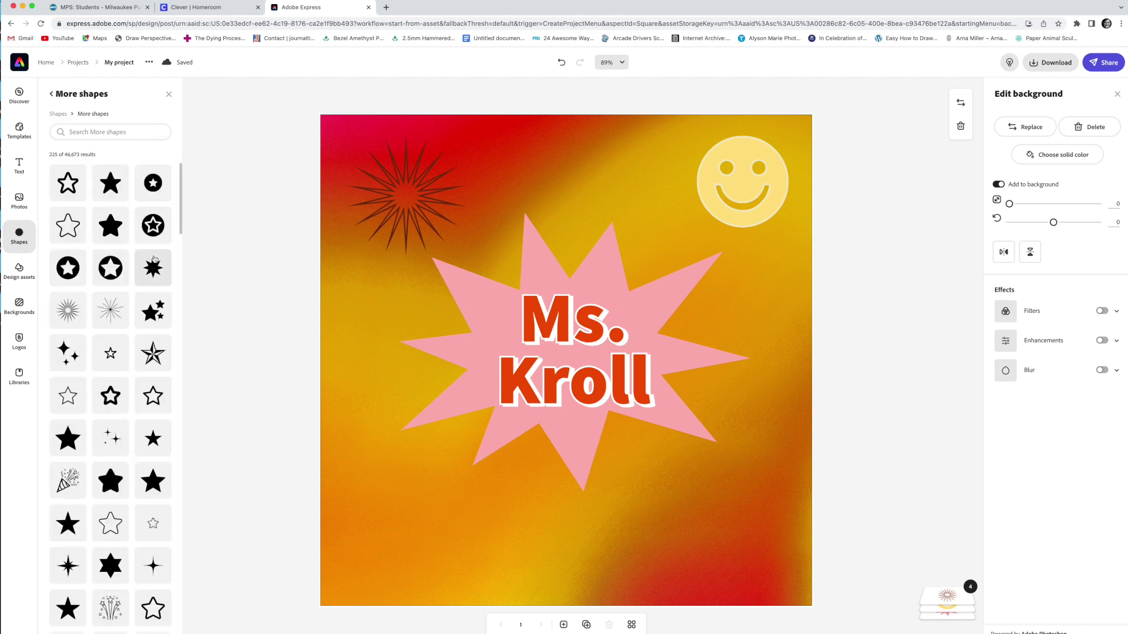
scroll(134, 364, "down", 3)
scroll(134, 365, "down", 3)
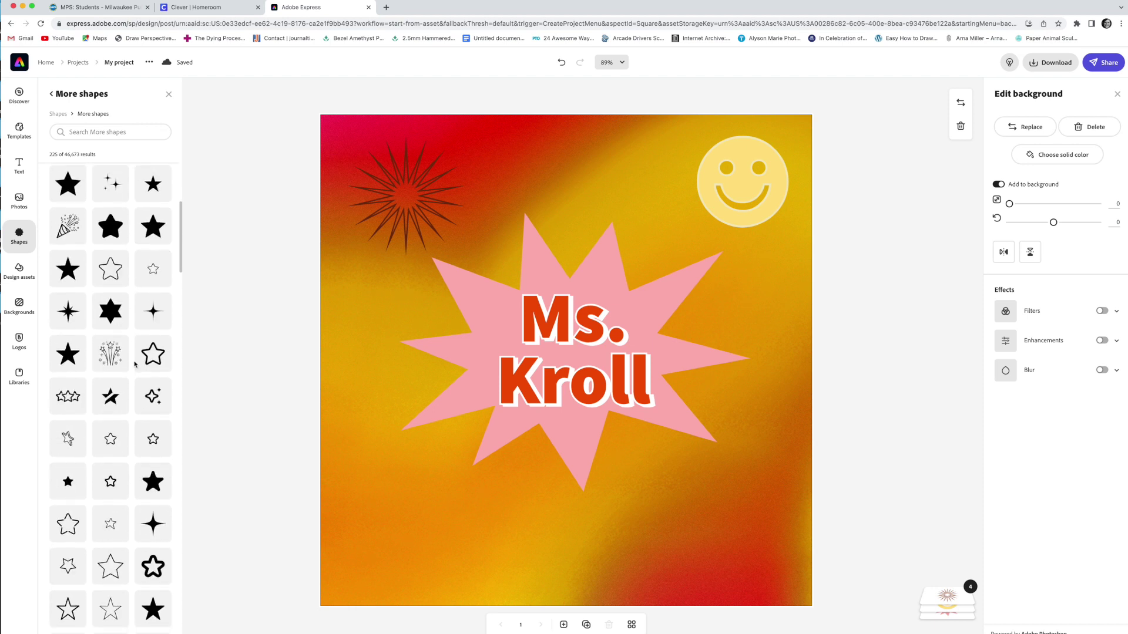
scroll(134, 364, "up", 4)
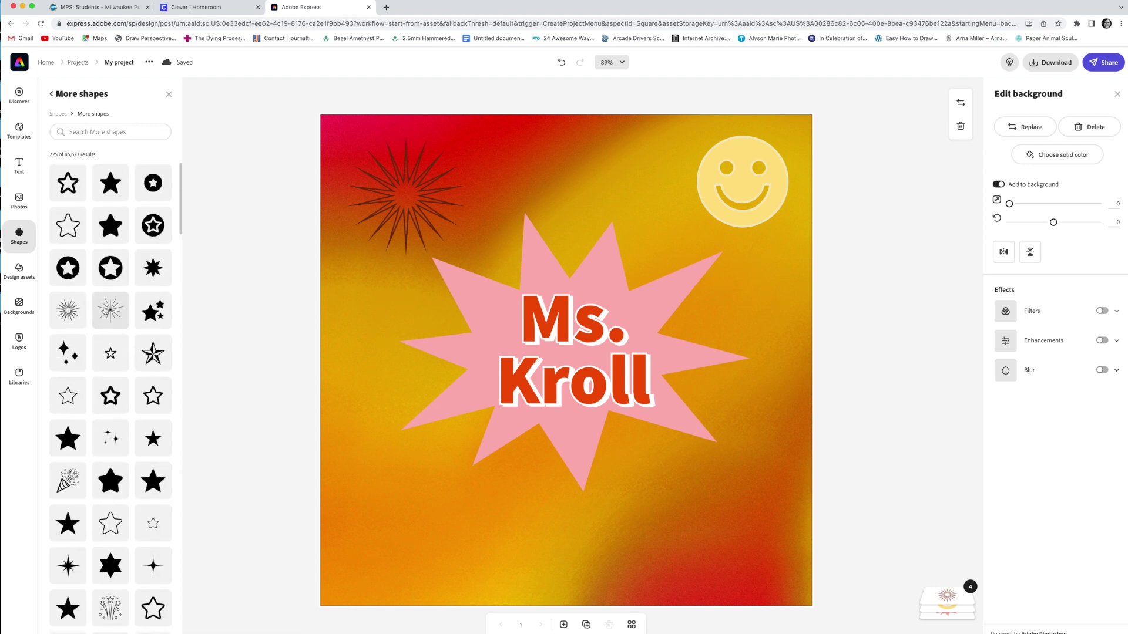
- Add the thin-line starburst shape, shrink it and place it in the canvas's lower-left corner
left_click_drag(106, 312, 428, 454)
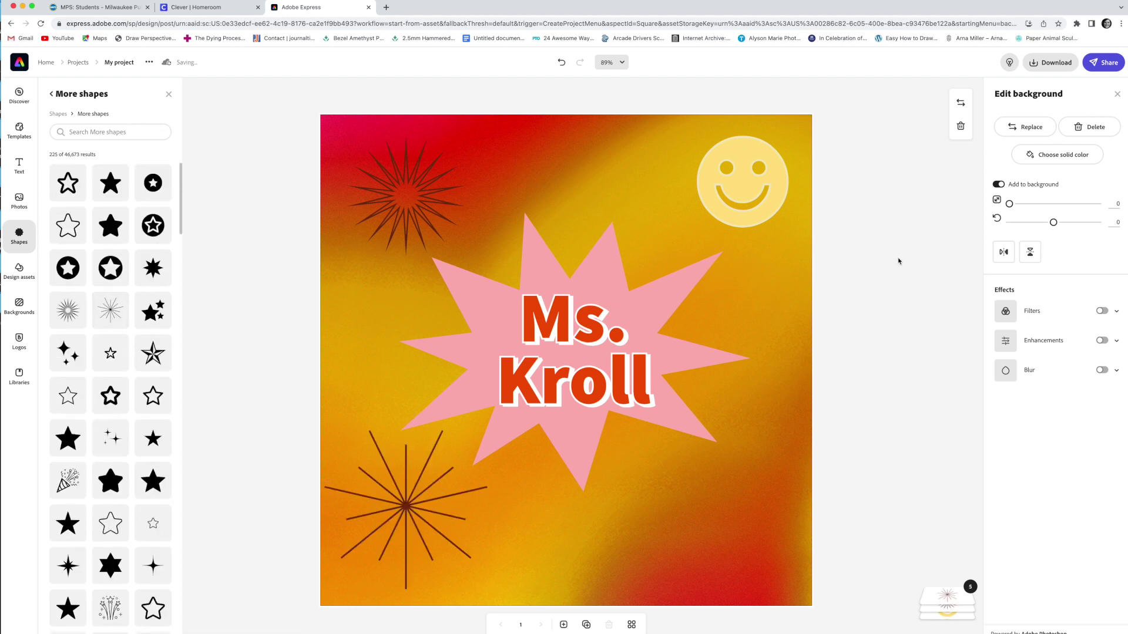
left_click(456, 507)
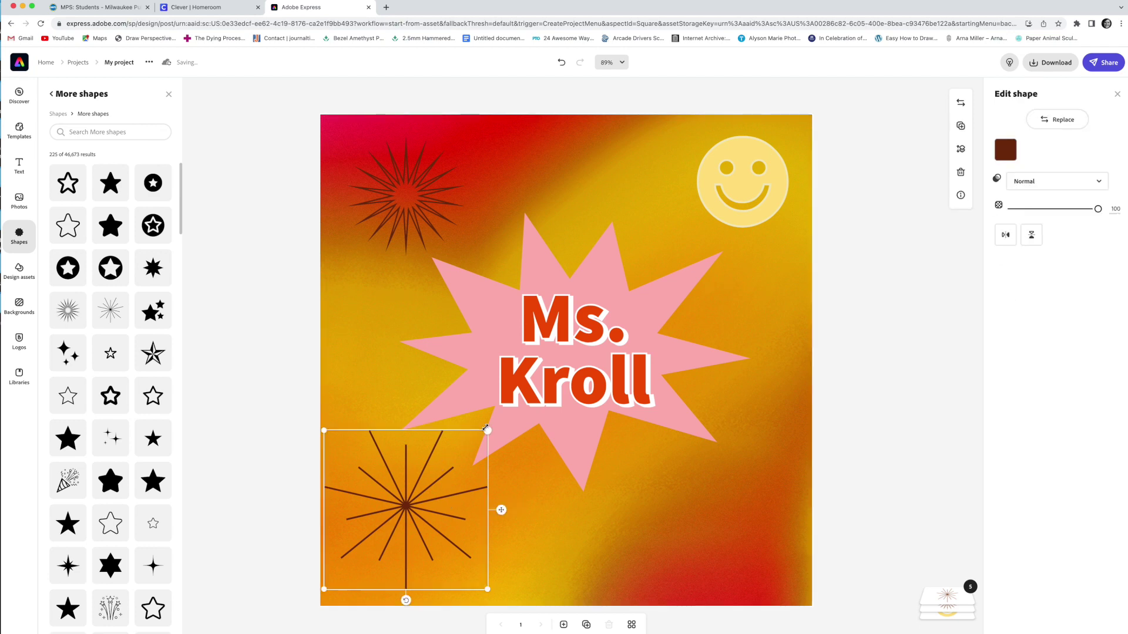
left_click_drag(486, 429, 463, 472)
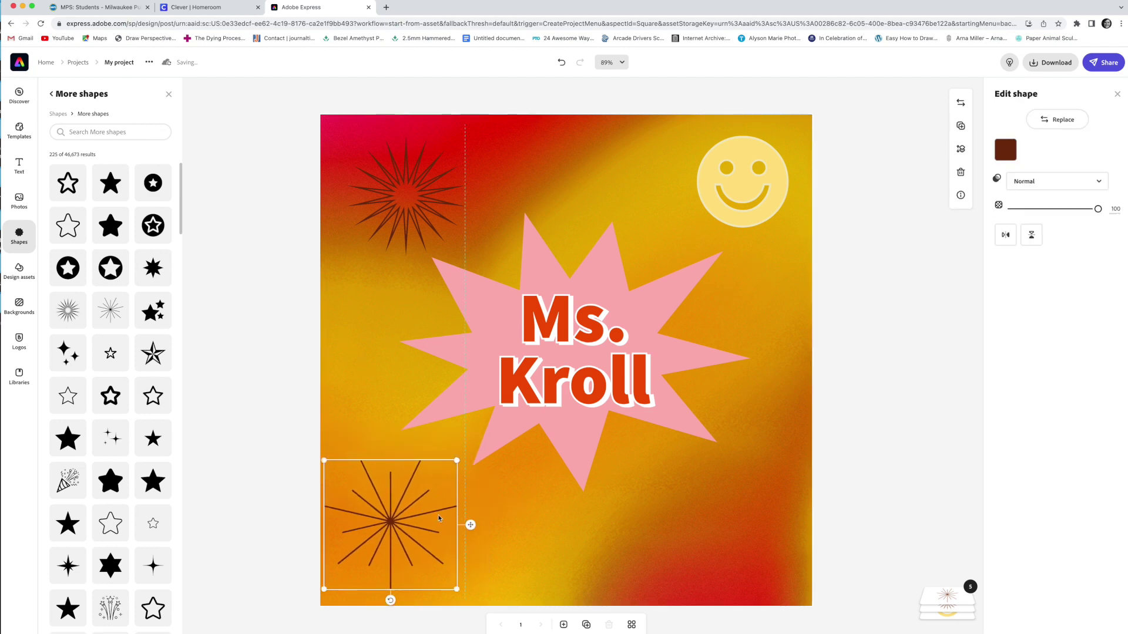
left_click_drag(436, 517, 458, 524)
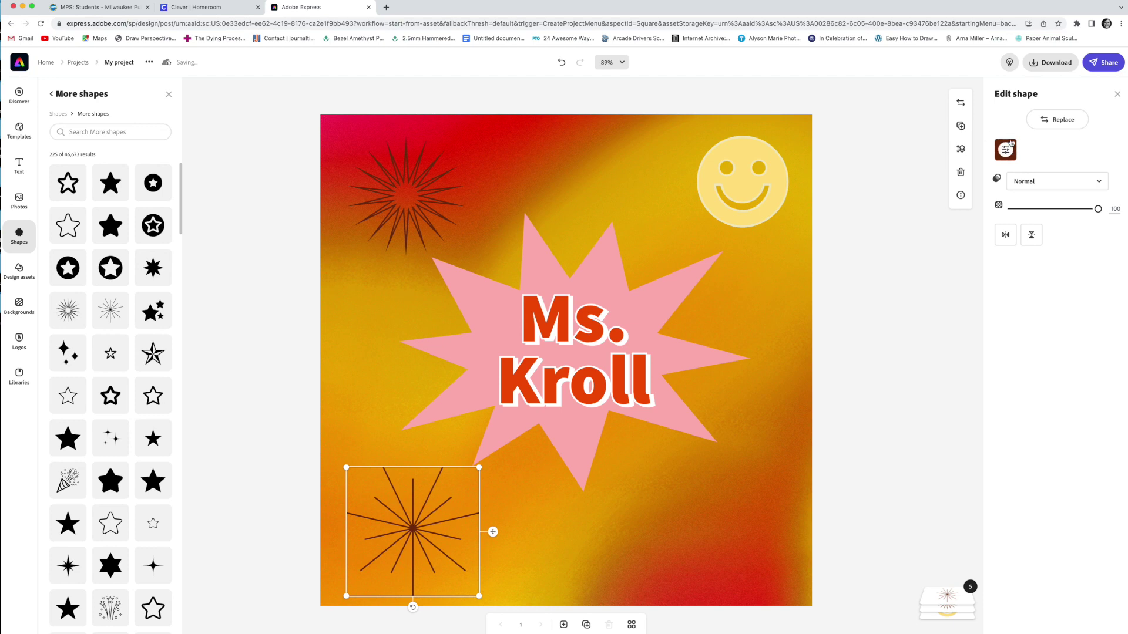
- Recolour the thin-line starburst with the suggested brick red
left_click(1005, 149)
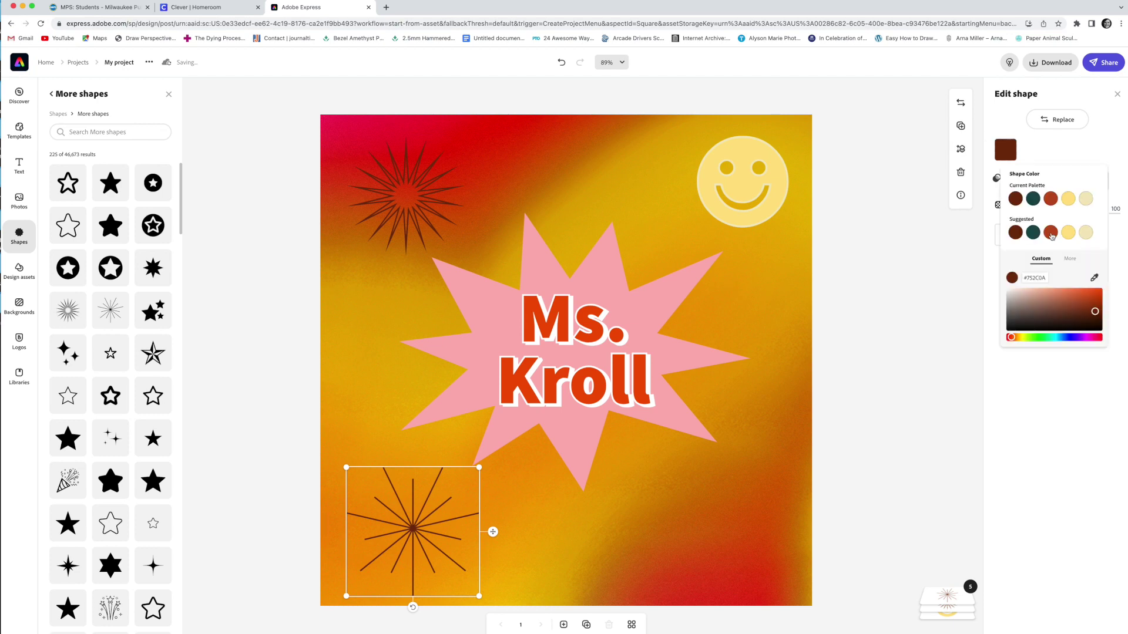
left_click(1050, 232)
left_click(739, 511)
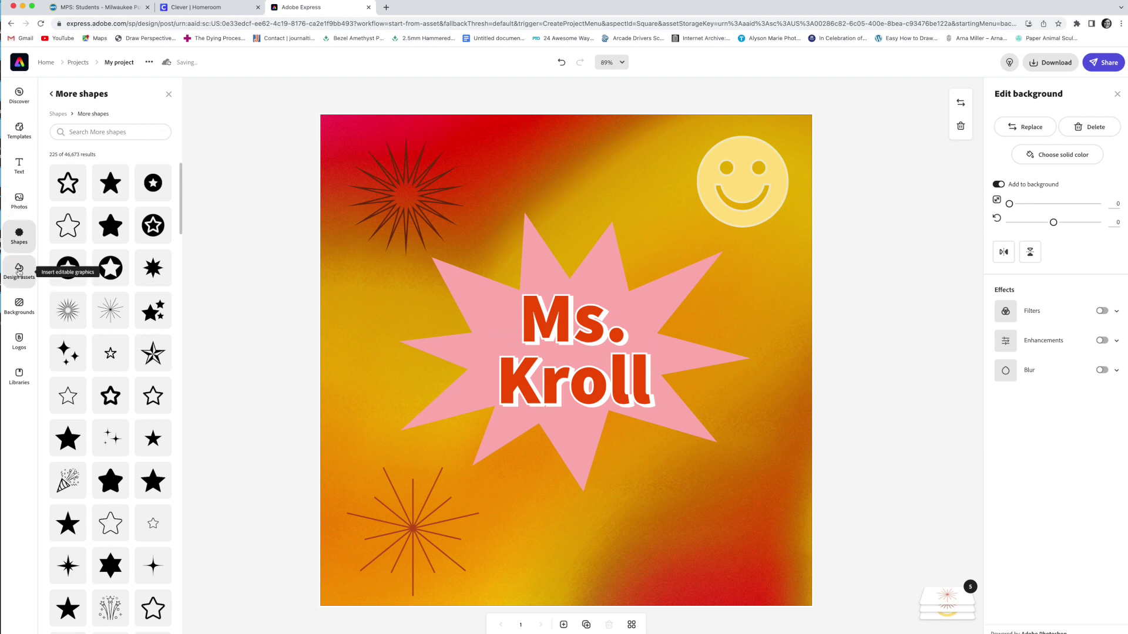
- Add the iridescent cone from the Elements category of the design assets and select it on the canvas
left_click(20, 271)
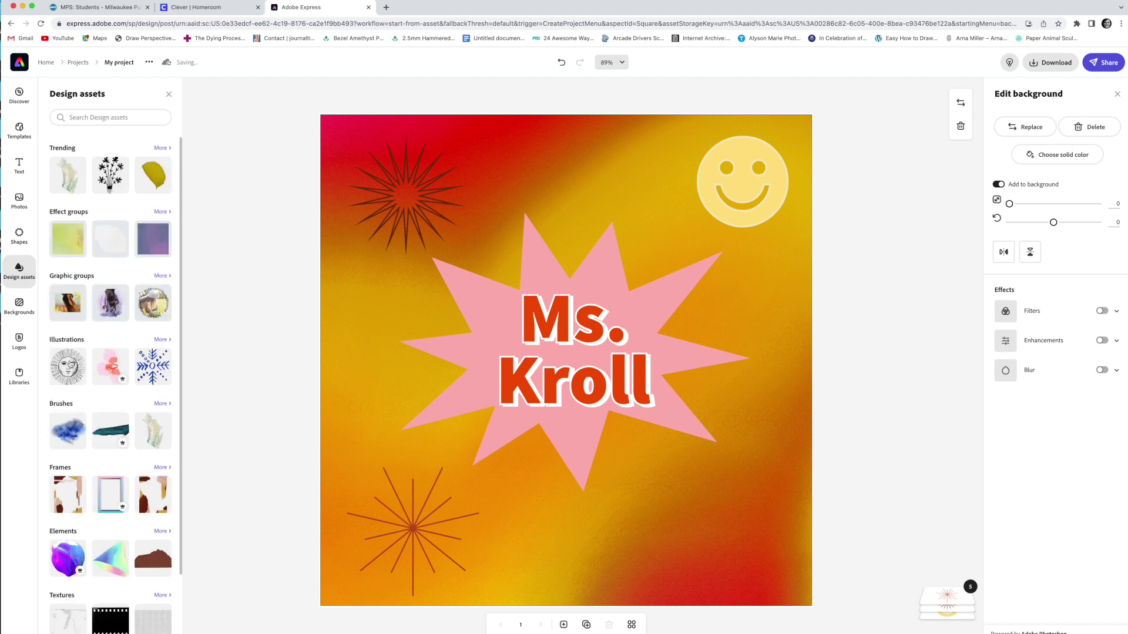
scroll(95, 366, "down", 1)
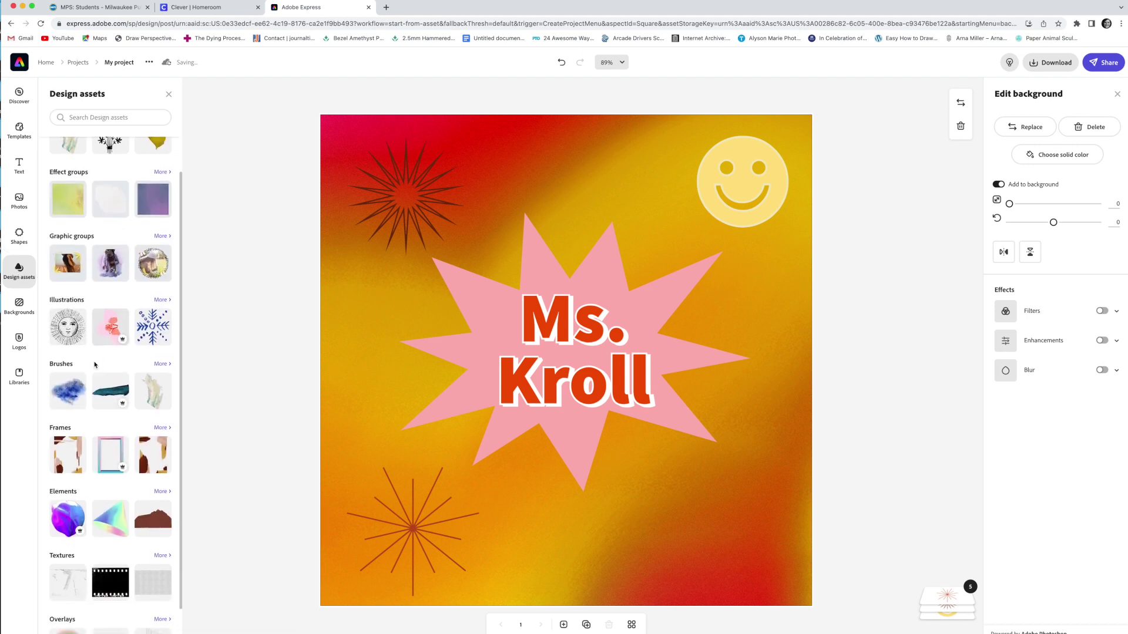
scroll(95, 365, "down", 3)
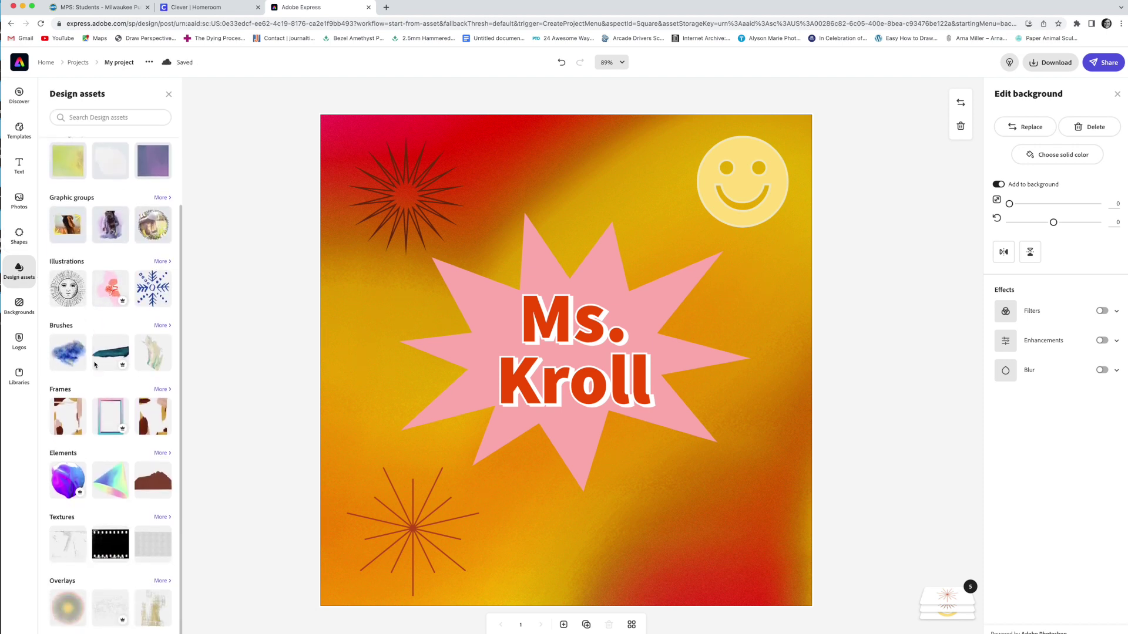
left_click(114, 483)
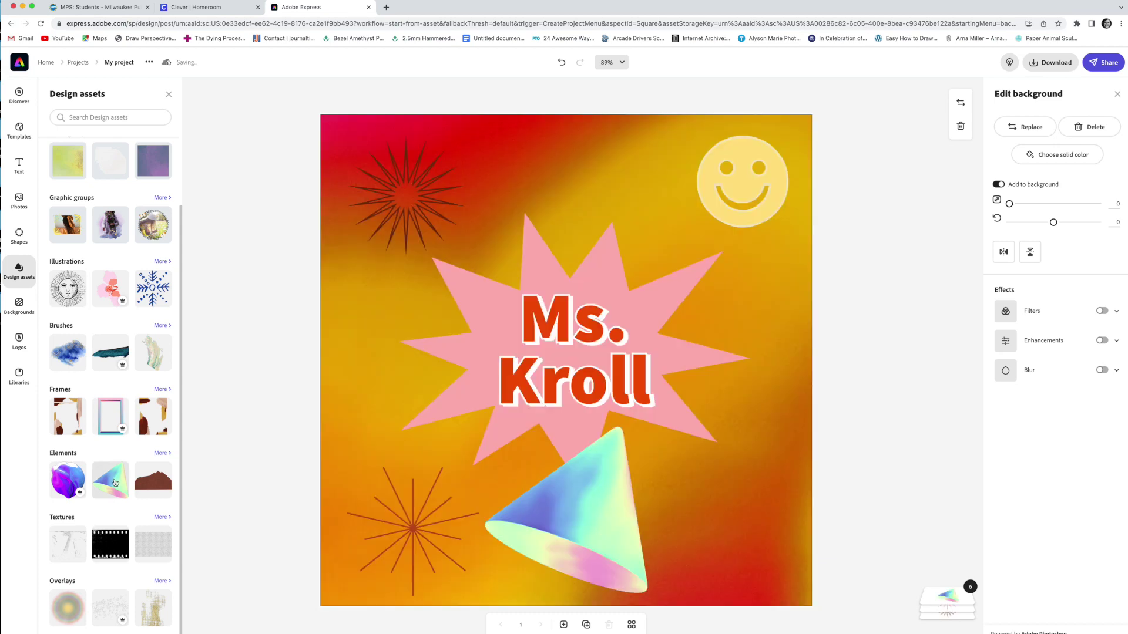
left_click(607, 526)
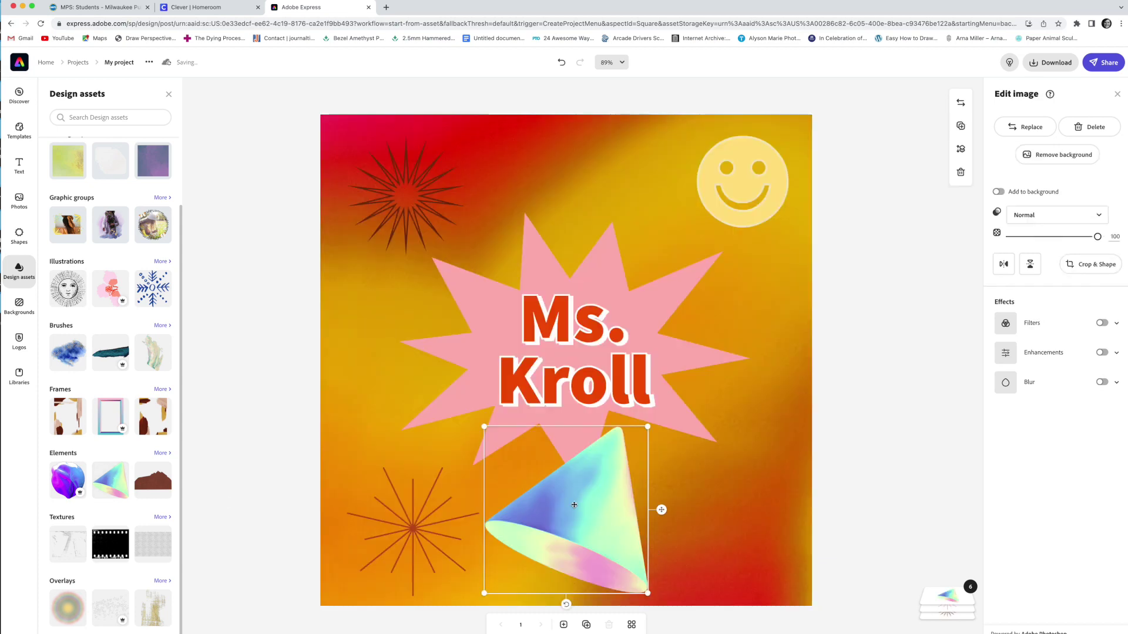
- Shrink the iridescent cone, move it into the canvas's lower-right corner and rotate it slightly clockwise
left_click_drag(513, 448, 541, 464)
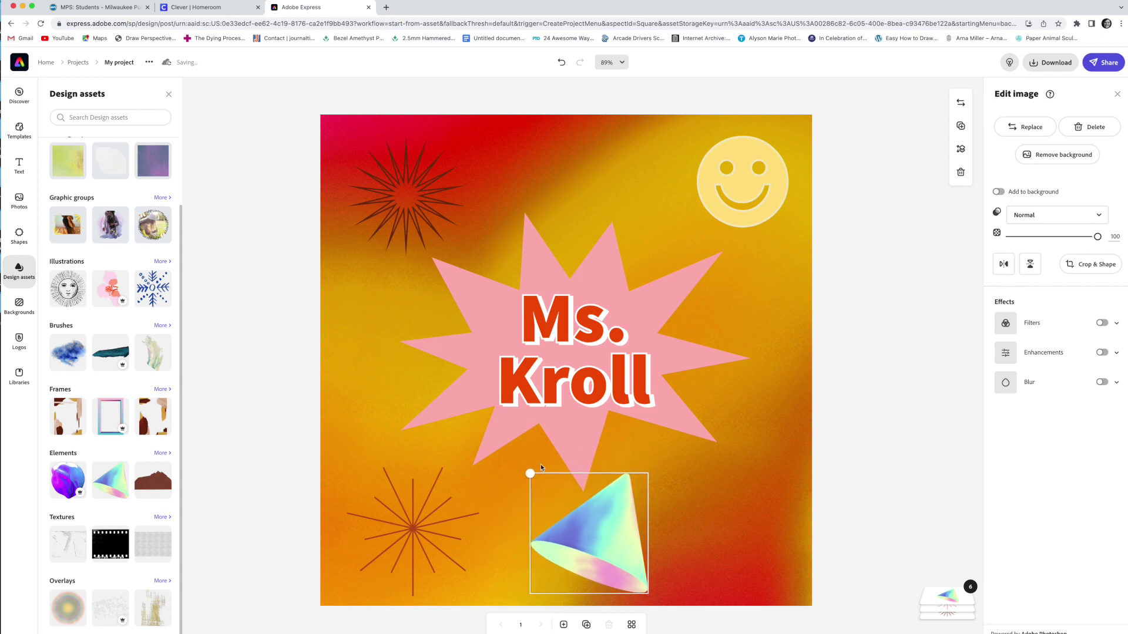
left_click_drag(610, 513, 733, 512)
left_click_drag(653, 467, 635, 450)
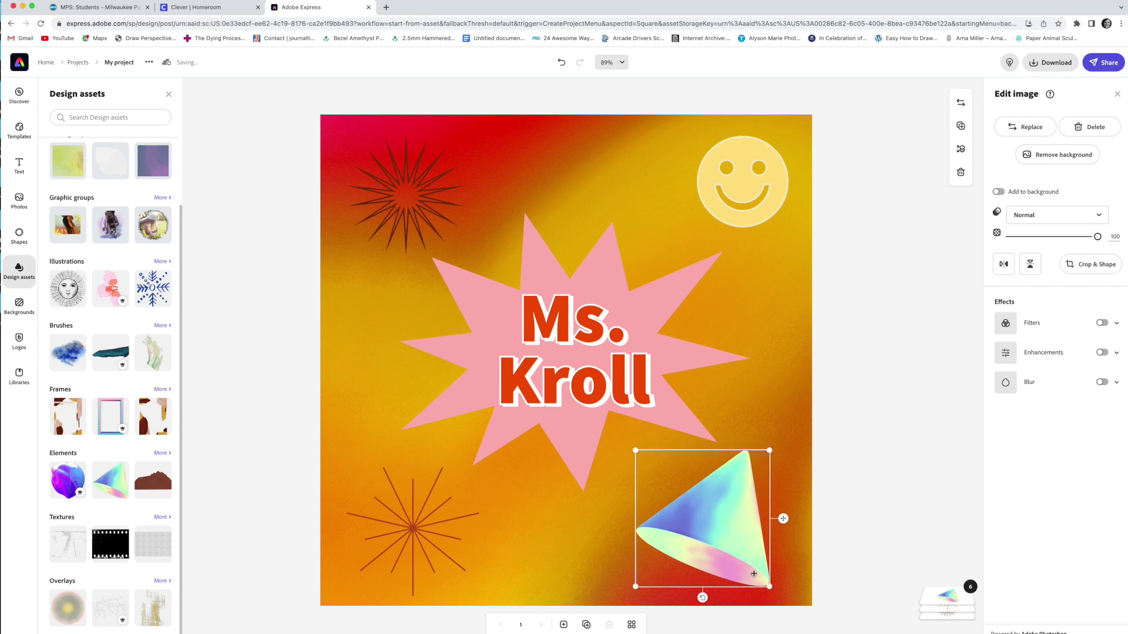
mouse_move(702, 598)
left_mouse_down()
mouse_move(672, 591)
mouse_move(686, 596)
left_mouse_up()
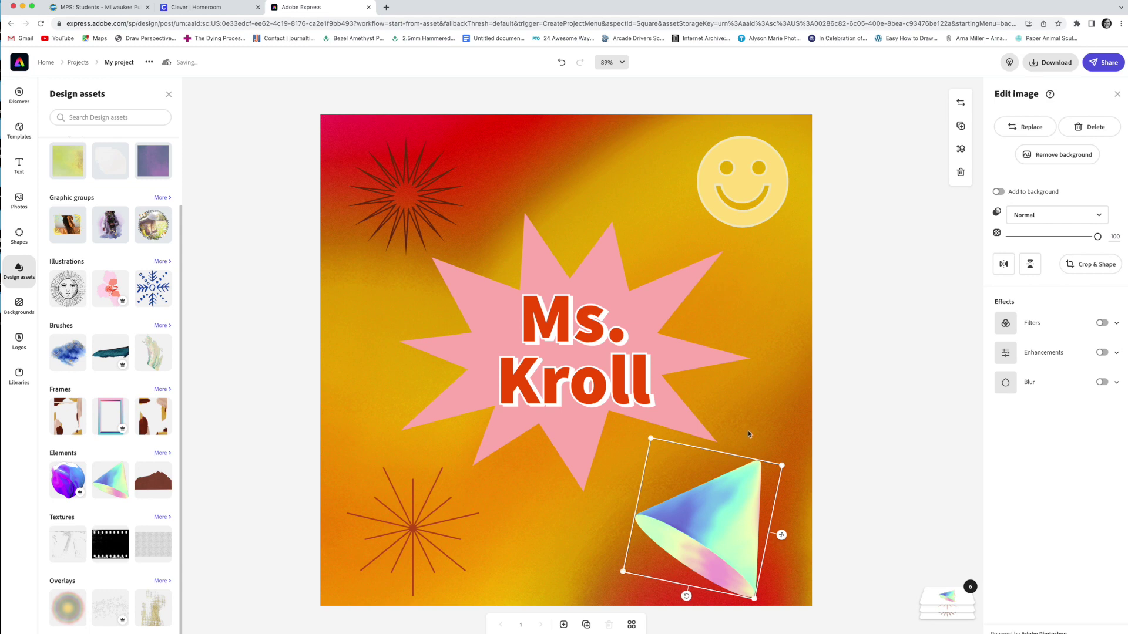
left_click(787, 539)
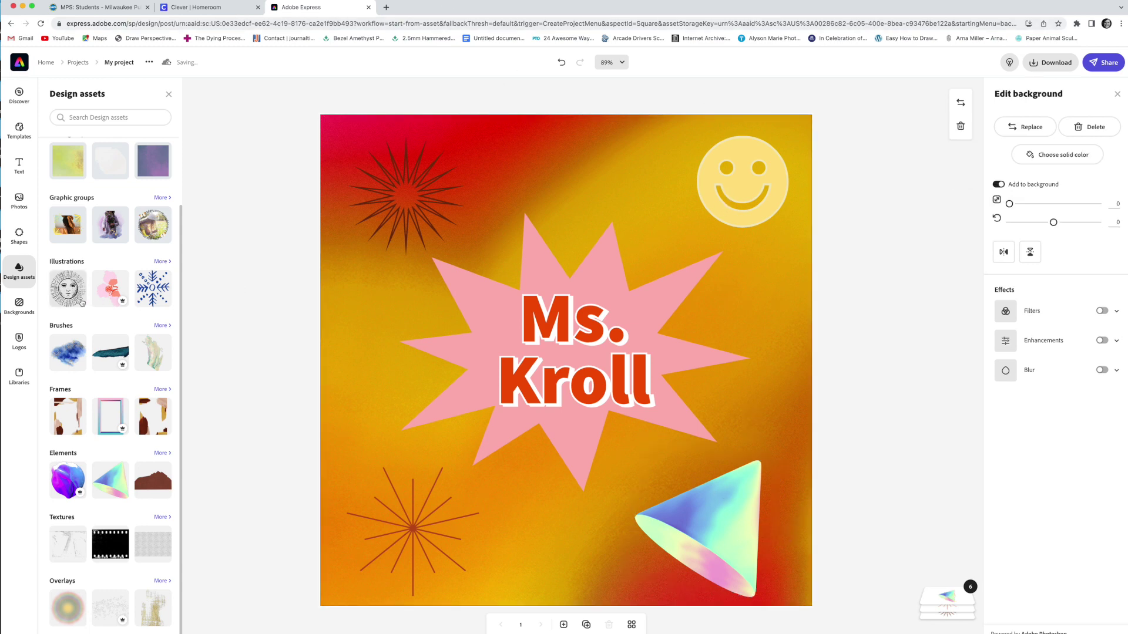
- Add the engraved sun-face illustration, shrink it and place it at the canvas's top centre between the starburst and smiley
left_click_drag(68, 297, 413, 291)
left_click_drag(391, 341, 519, 491)
left_click_drag(440, 407, 488, 459)
left_click_drag(543, 520, 584, 188)
left_click(407, 227)
left_click(675, 252)
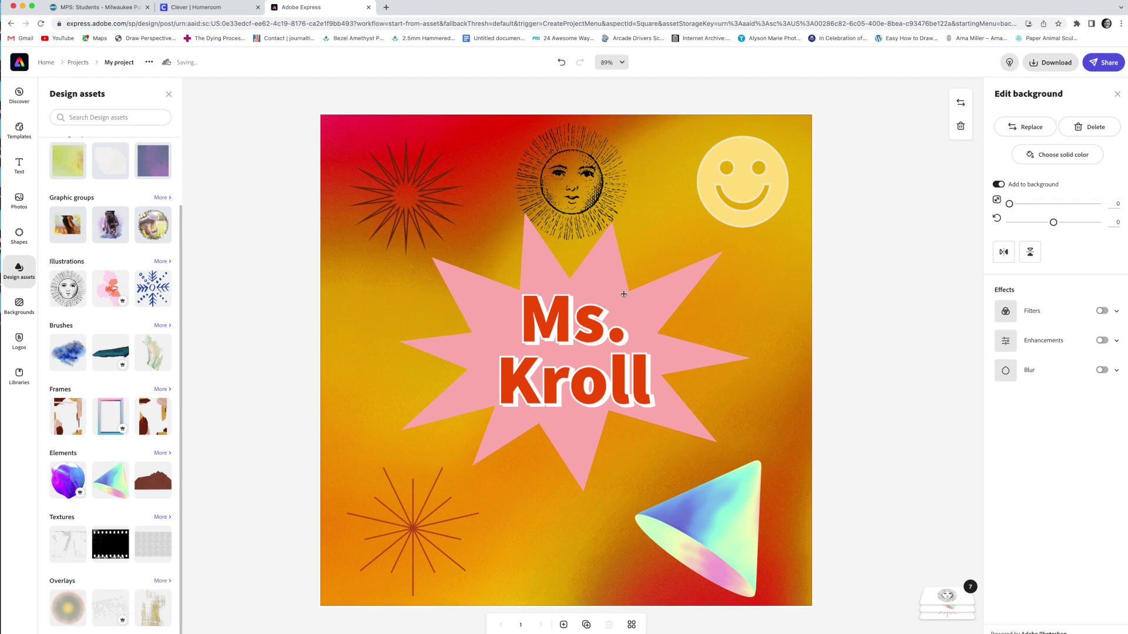
- Move the name text with its pink burst slightly down, clear of the sun illustration
left_click(620, 300)
left_click_drag(618, 296, 619, 308)
left_click(657, 163)
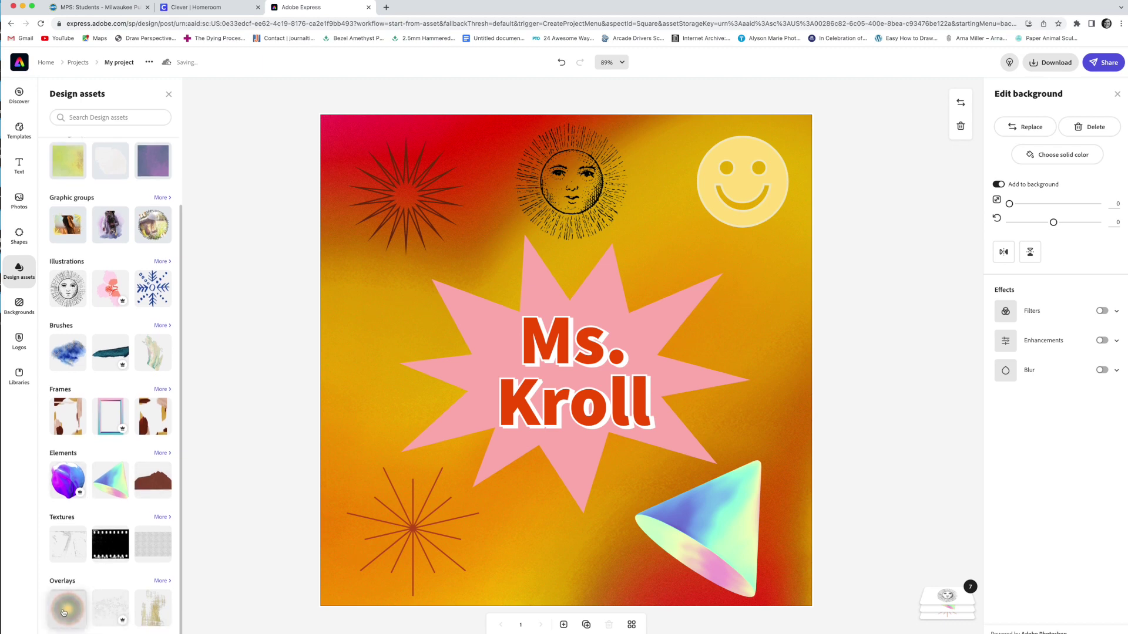
- Add the circular gradient glow from the Overlays category and delete the extra copy below the name burst
left_click_drag(55, 615, 572, 352)
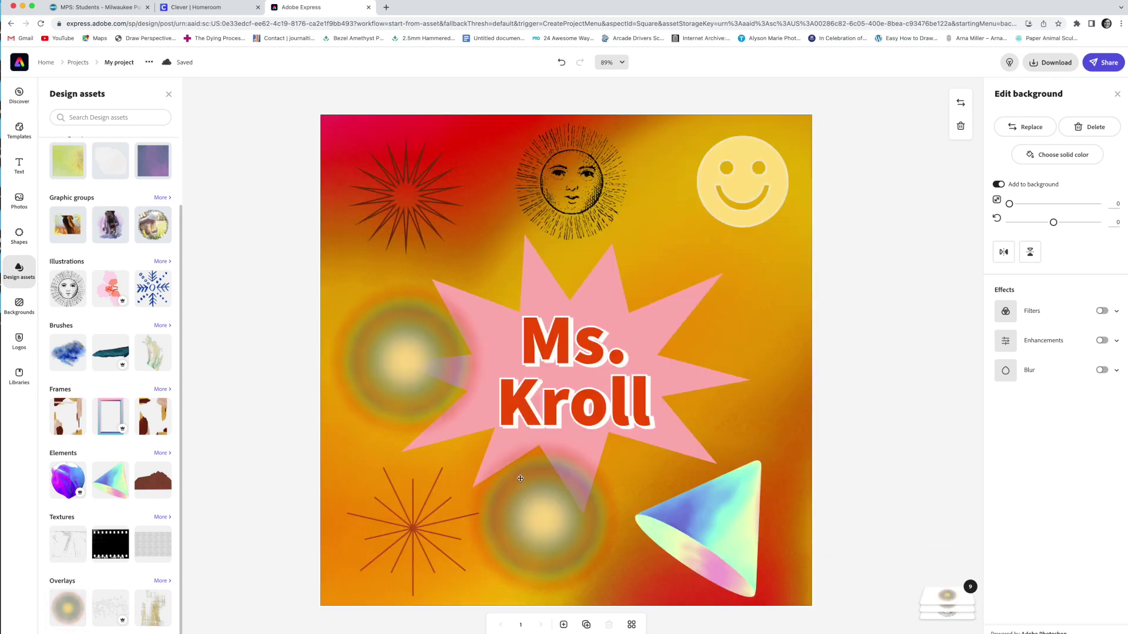
left_click(525, 498)
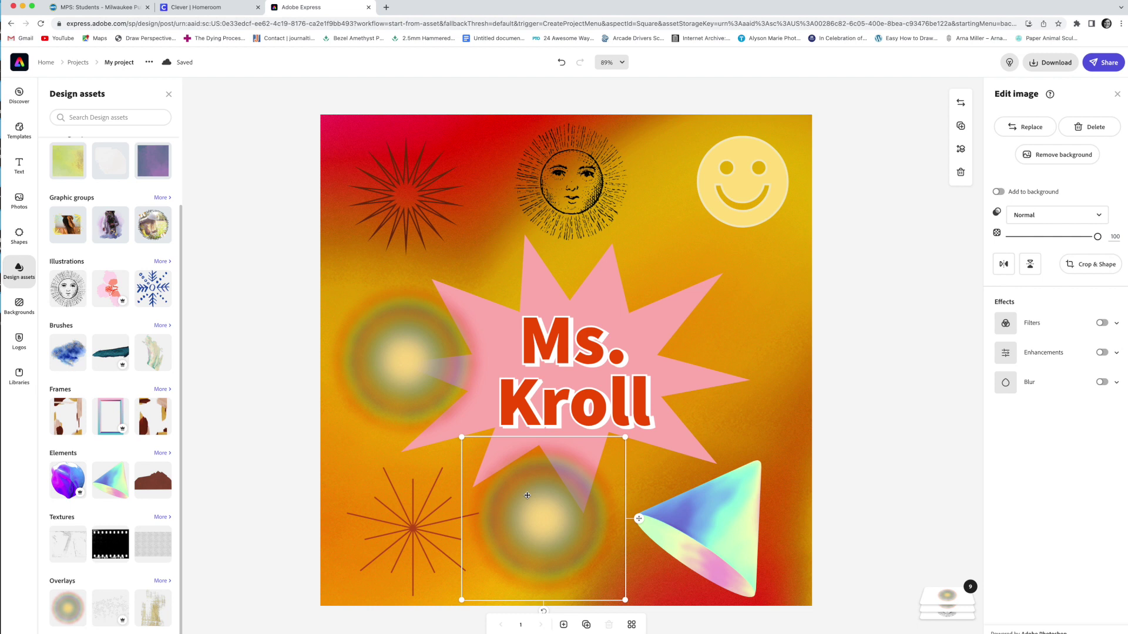
key("Delete")
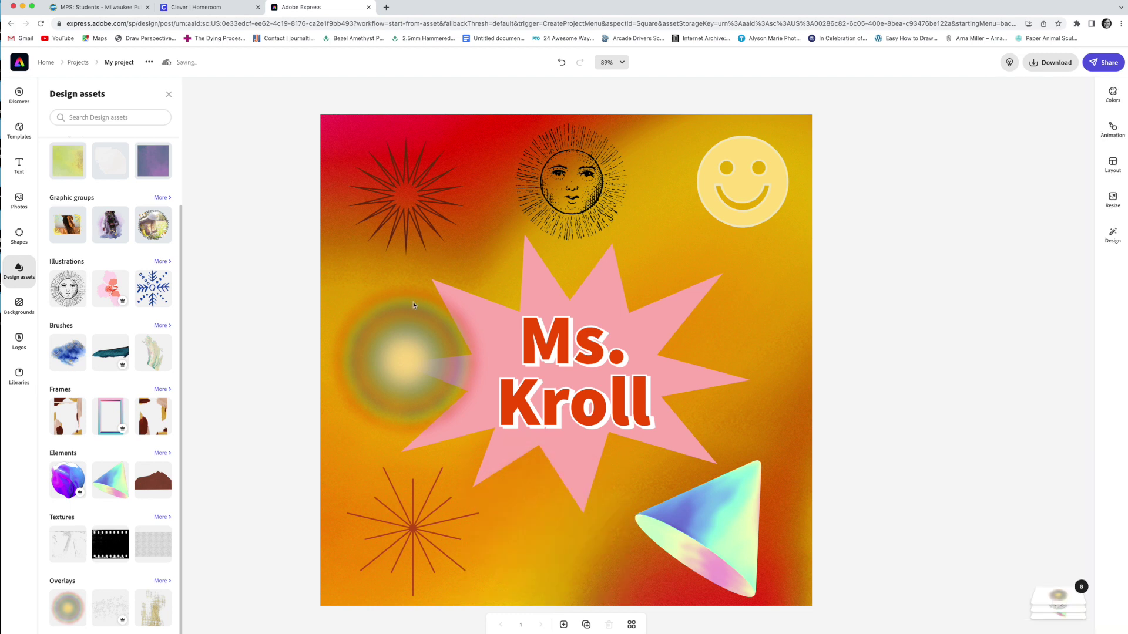
- Try the glow overlay over the name text, enlarge it and shift it to the burst's left side
left_click(410, 328)
left_click_drag(390, 350, 368, 361)
left_click_drag(387, 443, 547, 356)
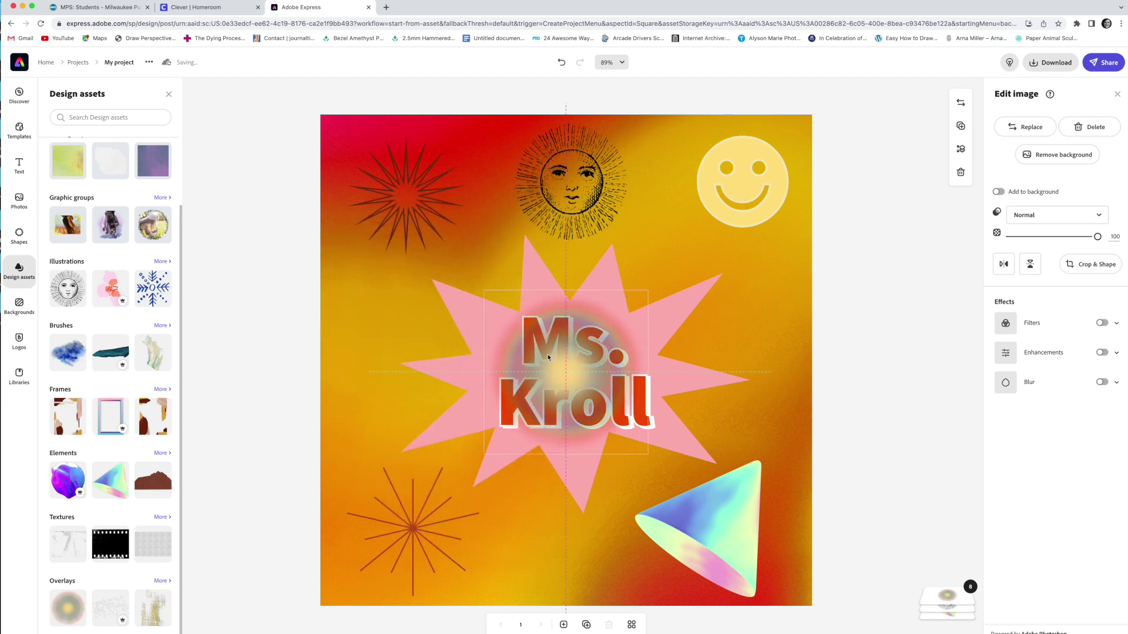
left_click_drag(646, 291, 741, 211)
left_click_drag(649, 269, 465, 263)
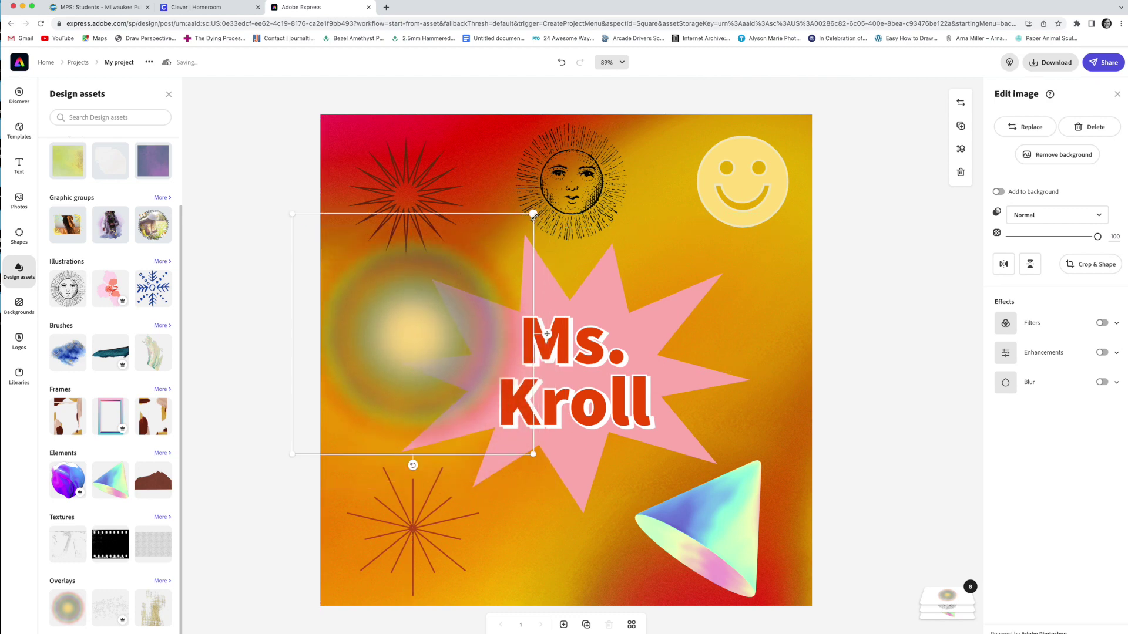
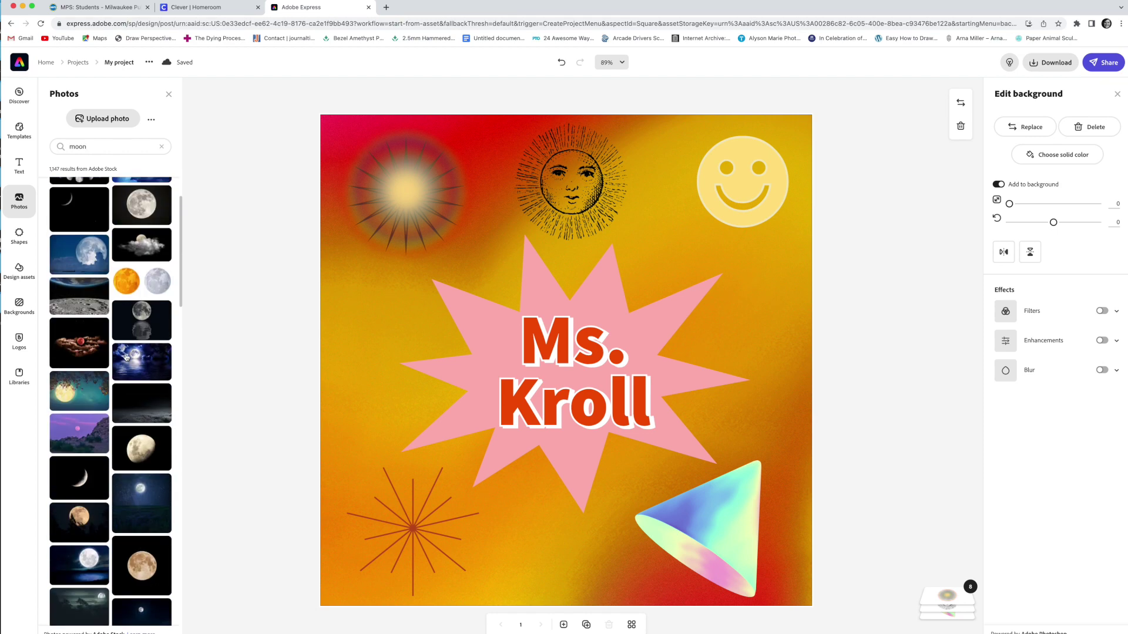
- Add the photo of the orange and grey moons, shrink it and place it at the canvas's bottom centre
left_click_drag(129, 358, 573, 352)
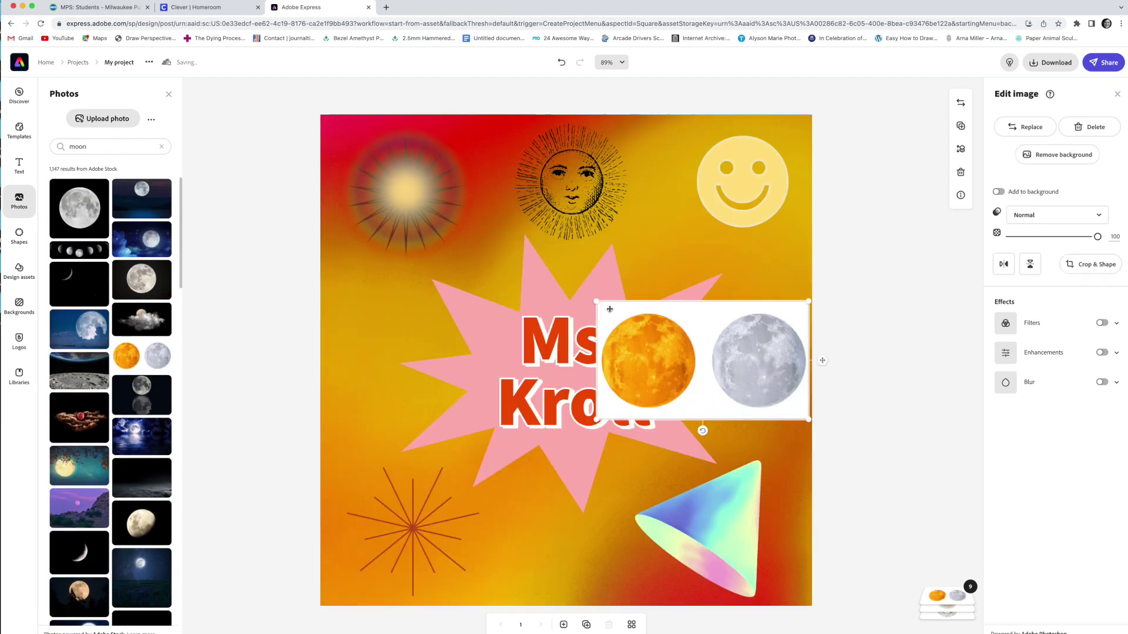
left_click_drag(598, 302, 689, 356)
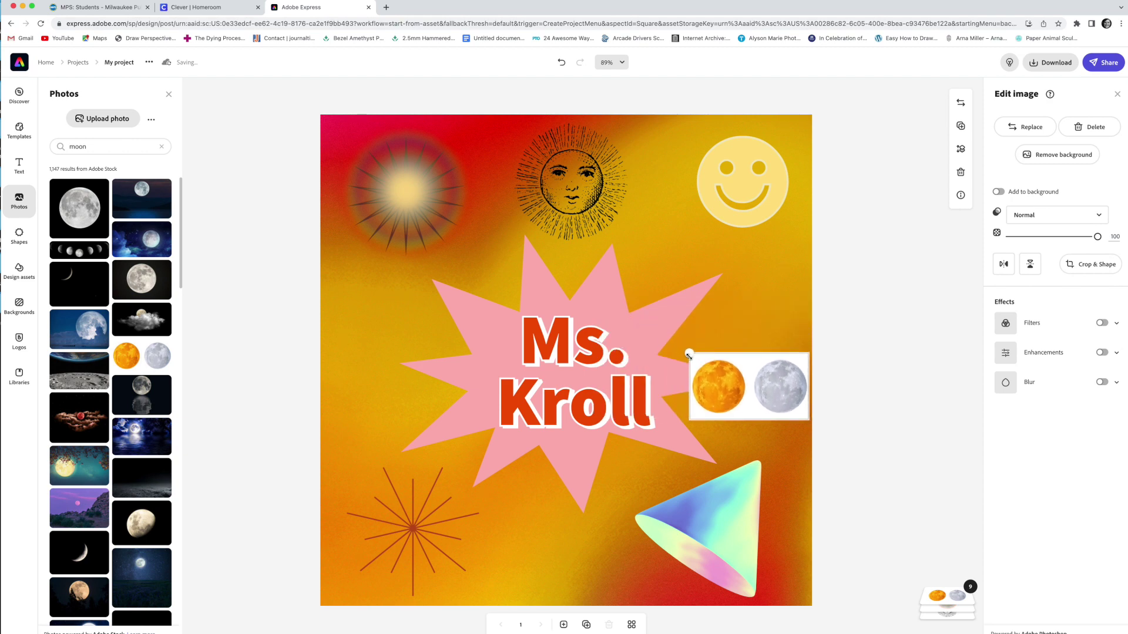
left_click_drag(729, 391, 561, 552)
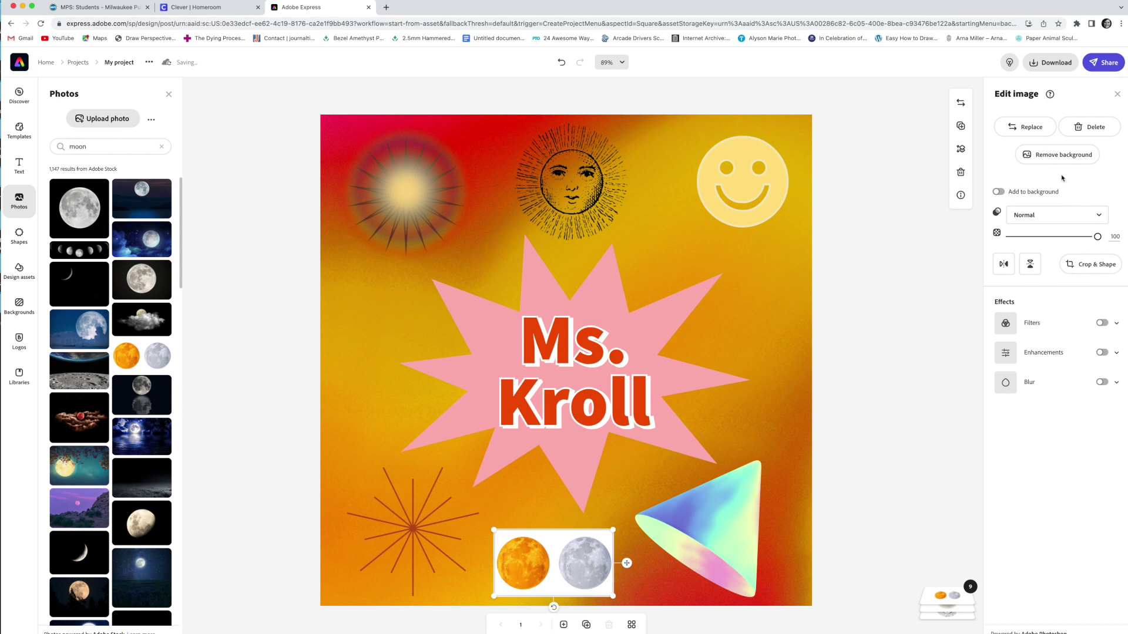
- Remove the white background from the two-moons photo and accept the cutout
left_click(1075, 157)
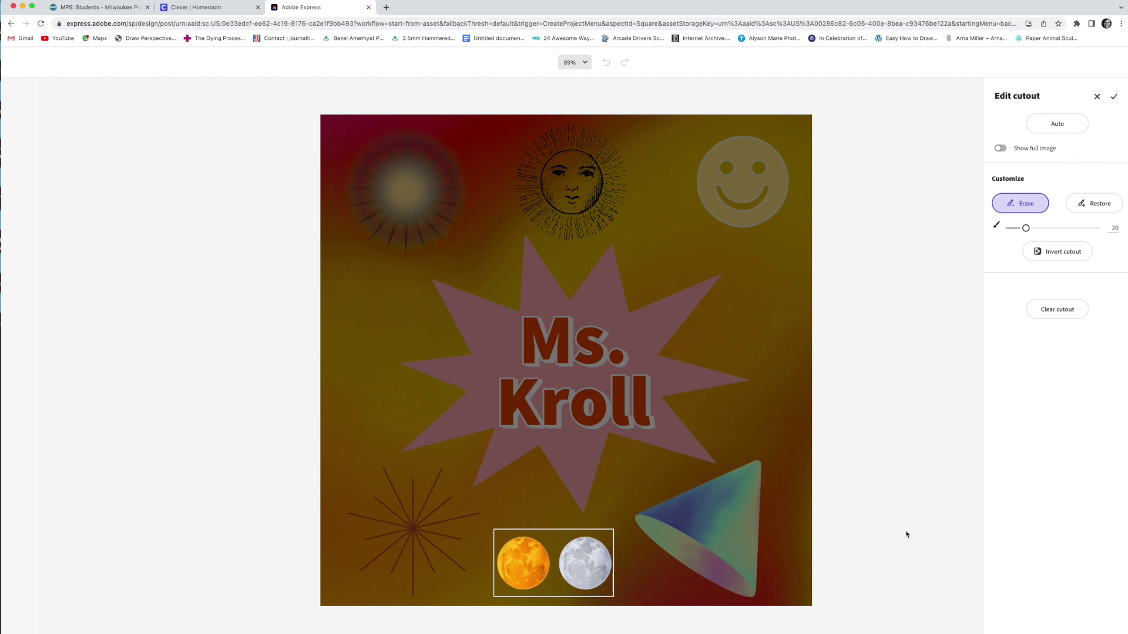
left_click(1114, 96)
left_click(770, 408)
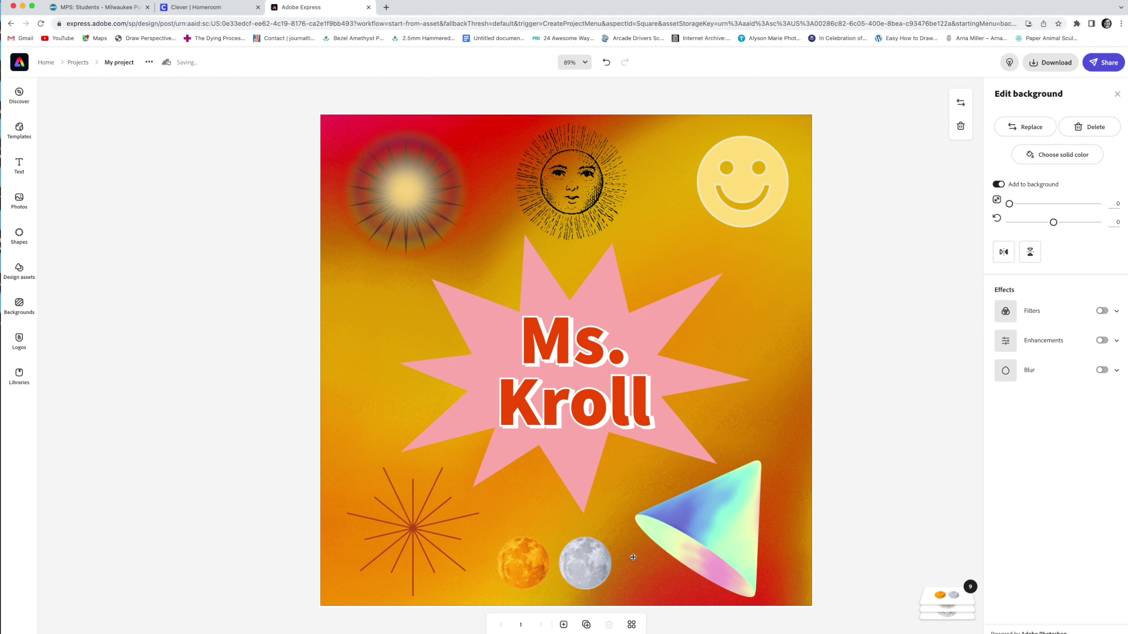
- Enlarge the two-moons cutout slightly and position it between the thin-line starburst and the cone
left_click(599, 566)
mouse_move(578, 546)
left_mouse_down()
mouse_move(480, 313)
mouse_move(455, 220)
mouse_move(414, 165)
mouse_move(575, 456)
mouse_move(561, 511)
mouse_move(578, 546)
left_mouse_up()
left_click_drag(513, 530, 498, 523)
left_click(652, 476)
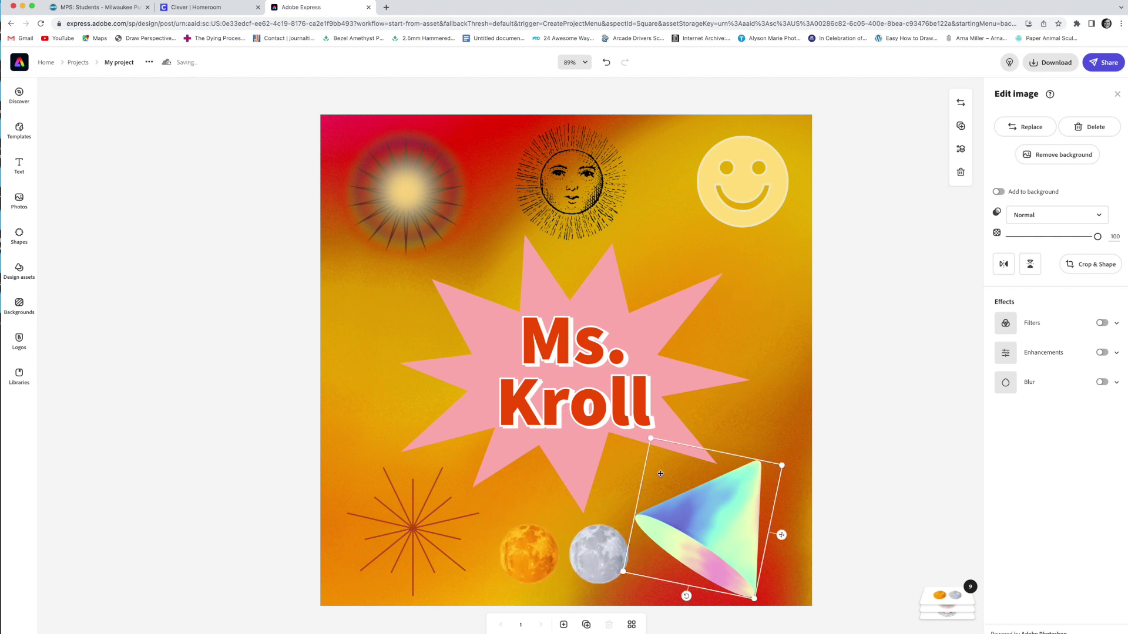
left_click(733, 414)
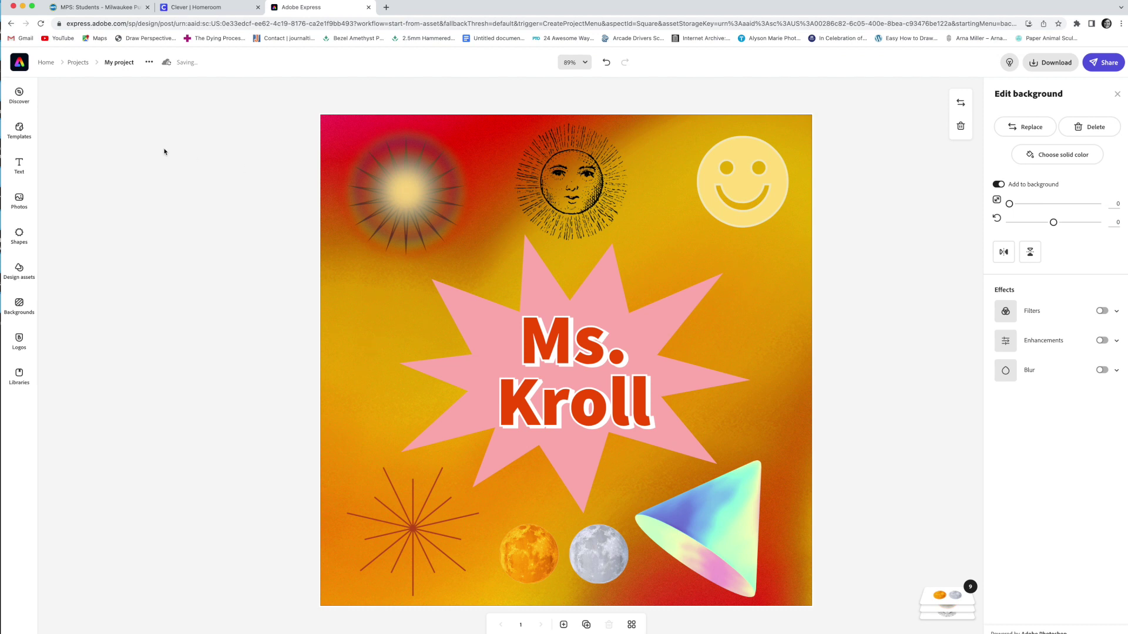
- Search the photos for "siamese cat" and add the picture of the cat eating from a white bowl
left_click(19, 202)
left_click(104, 147)
left_click_drag(105, 147, 59, 146)
type("siamese cat")
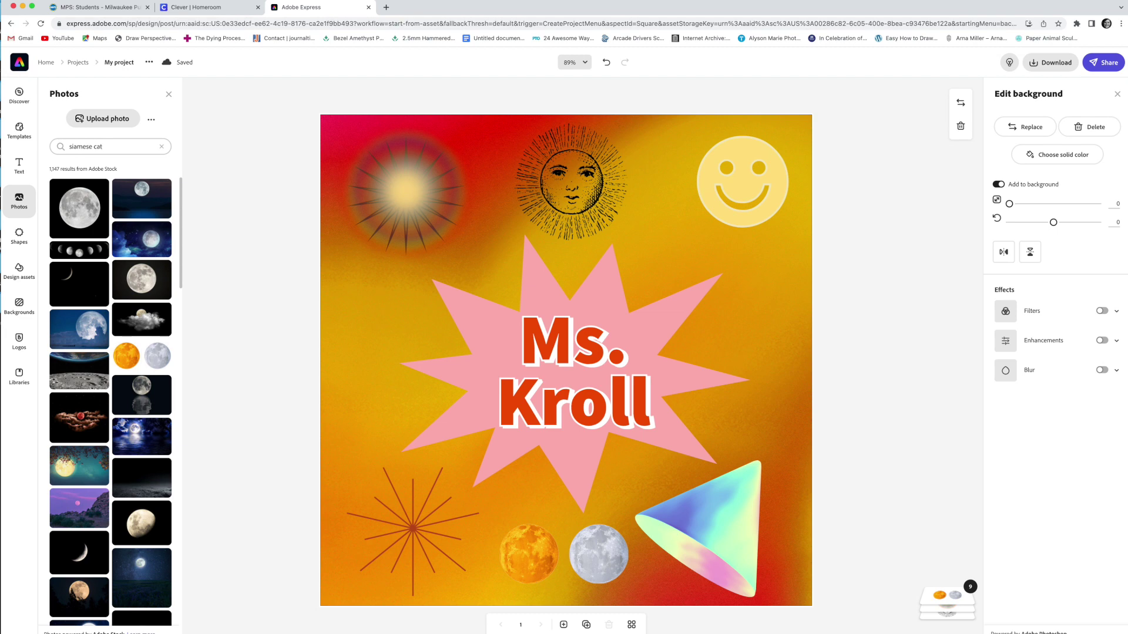
key("Return")
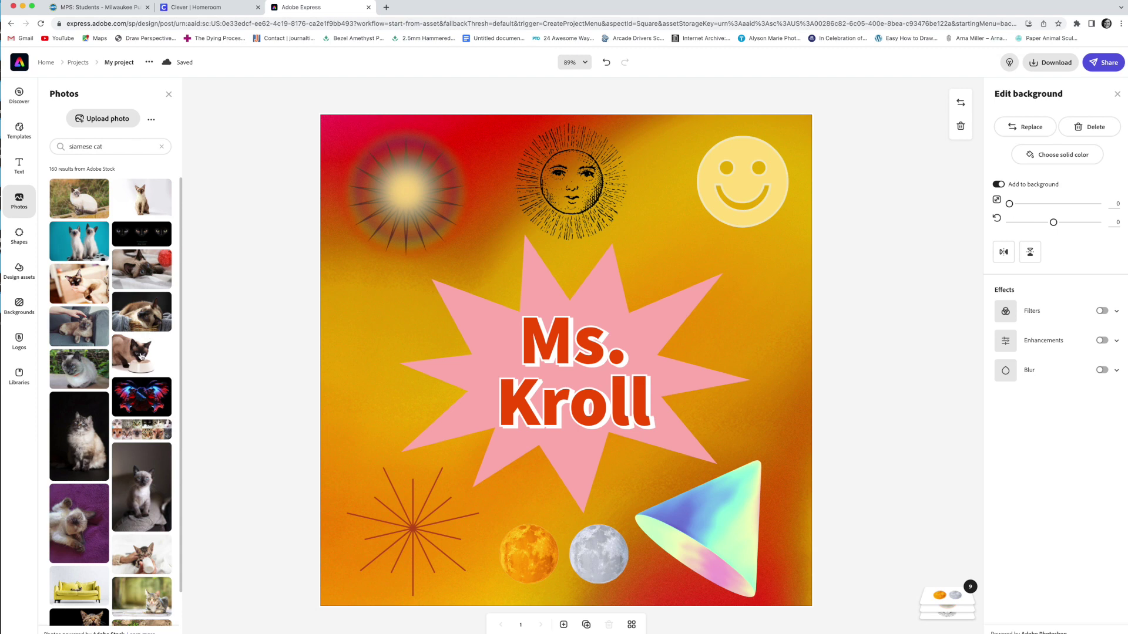
scroll(104, 437, "down", 1)
scroll(104, 437, "down", 15)
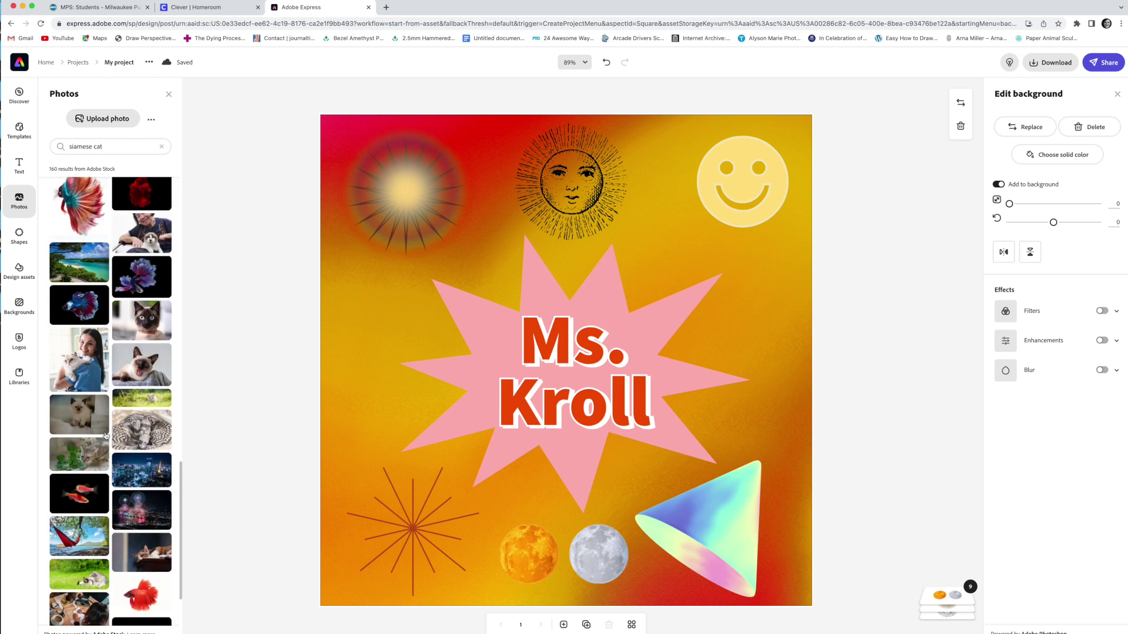
scroll(105, 436, "down", 5)
scroll(105, 435, "up", 20)
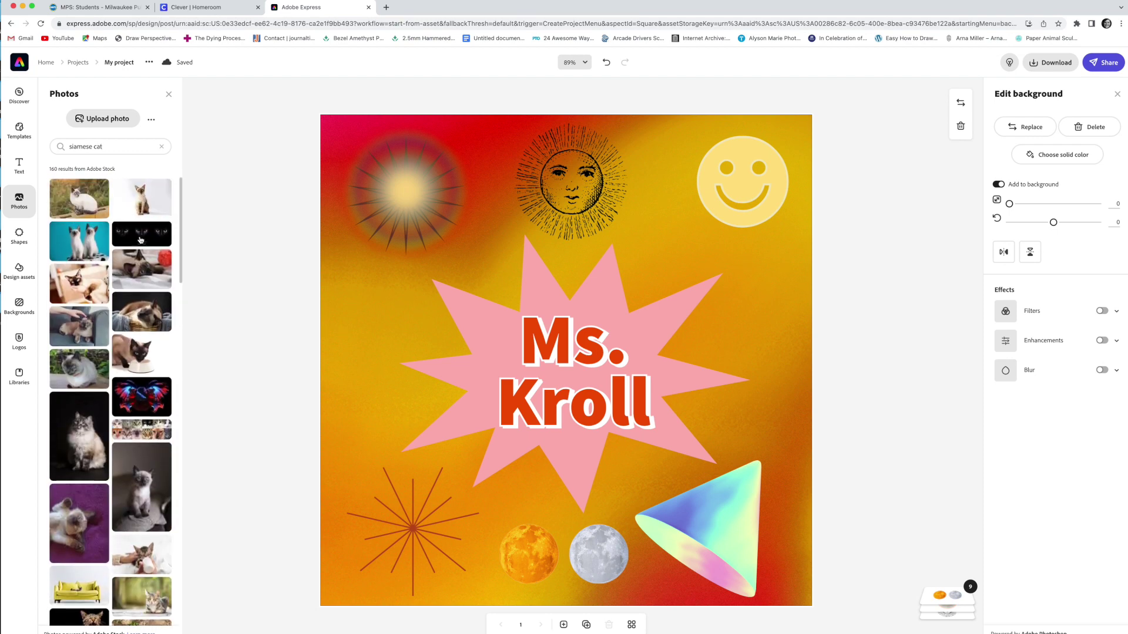
left_click(157, 360)
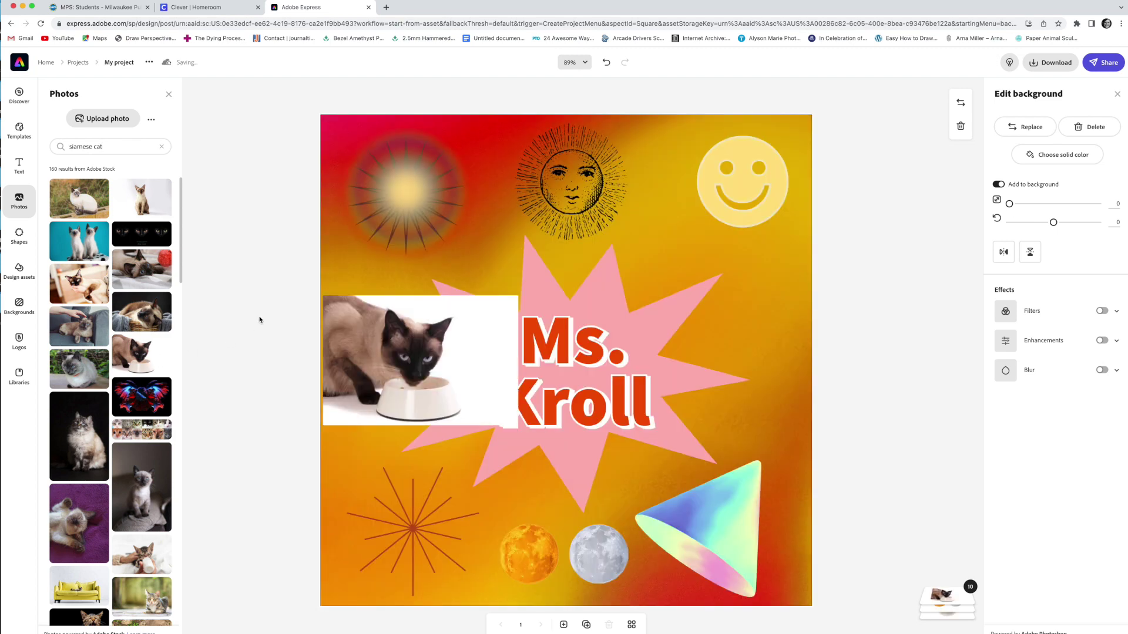
- Remove the cat photo's background and move the cutout to the lower-left corner over the thin-line starburst
left_click(448, 353)
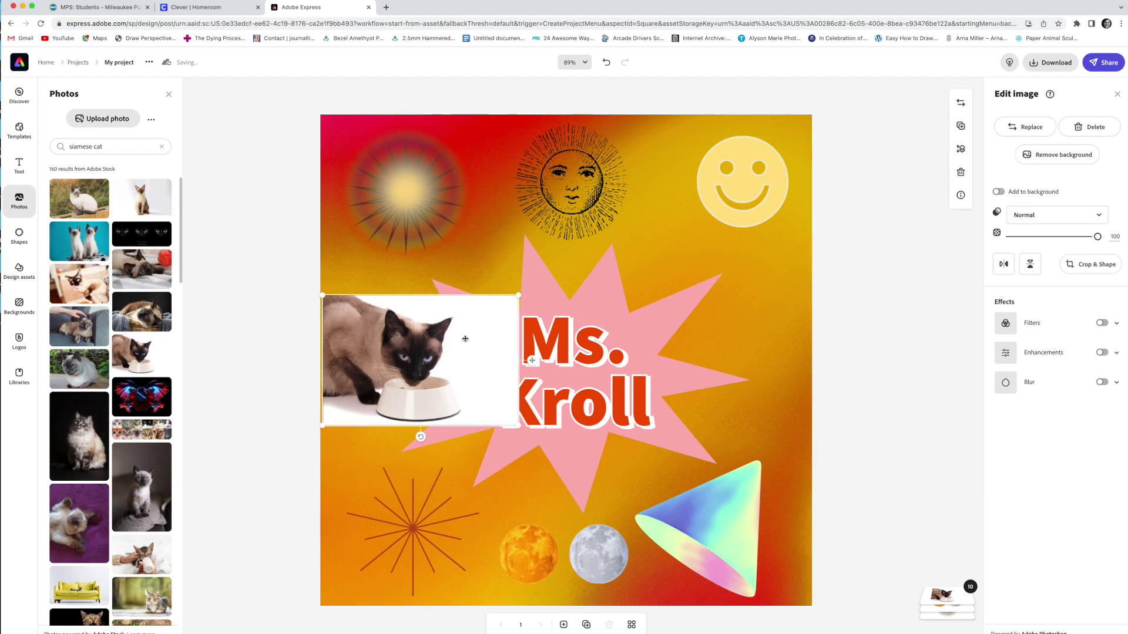
left_click(1086, 157)
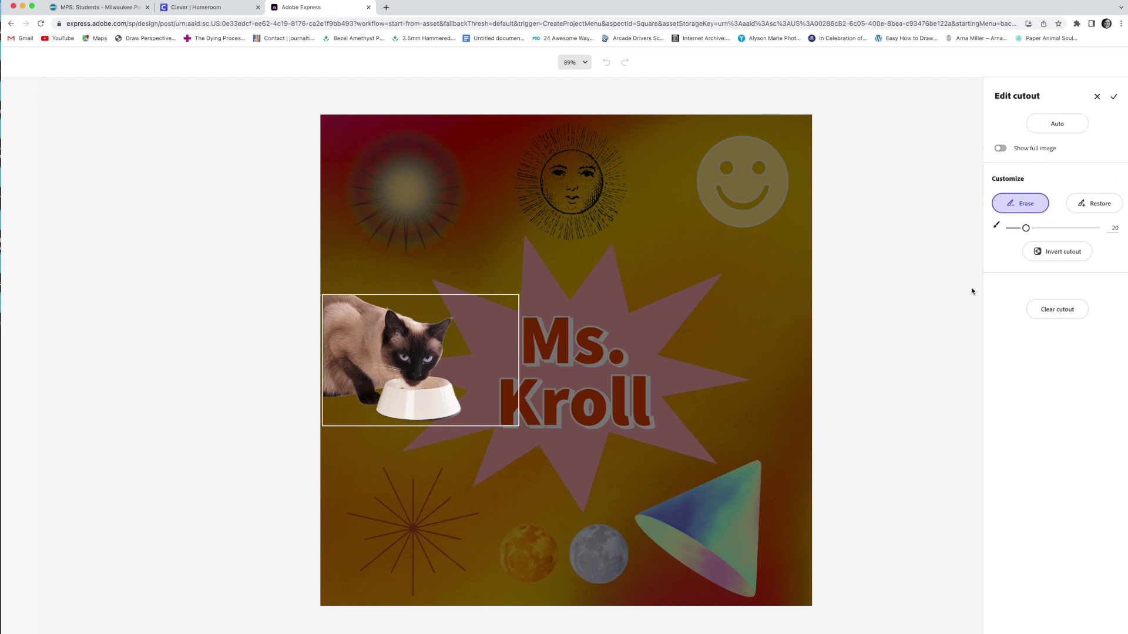
left_click(1114, 98)
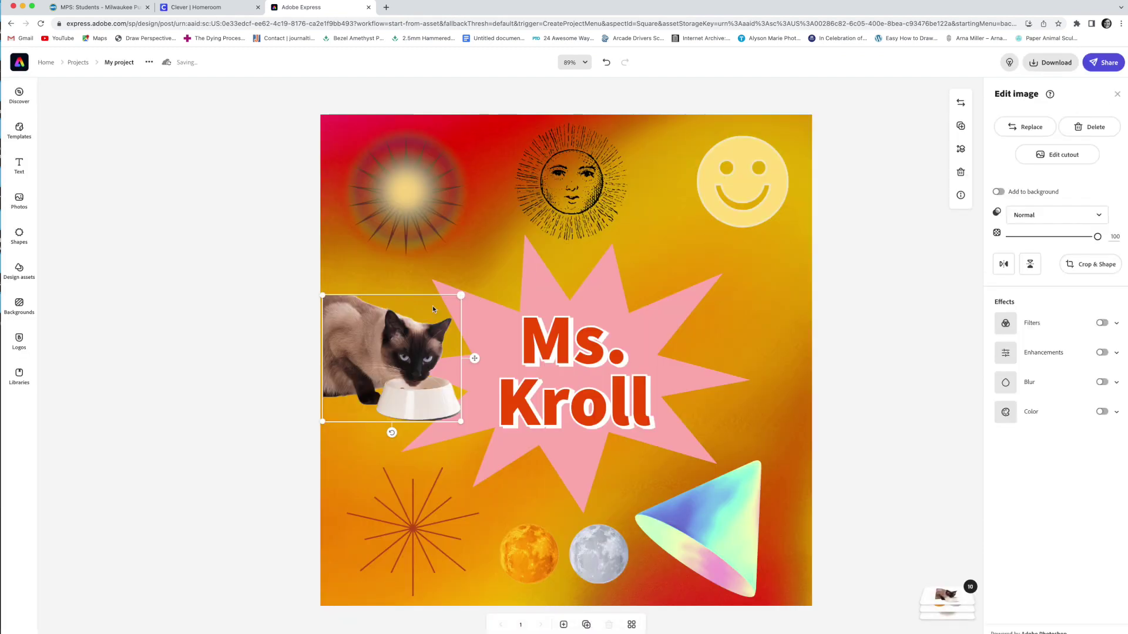
left_click_drag(406, 327, 403, 522)
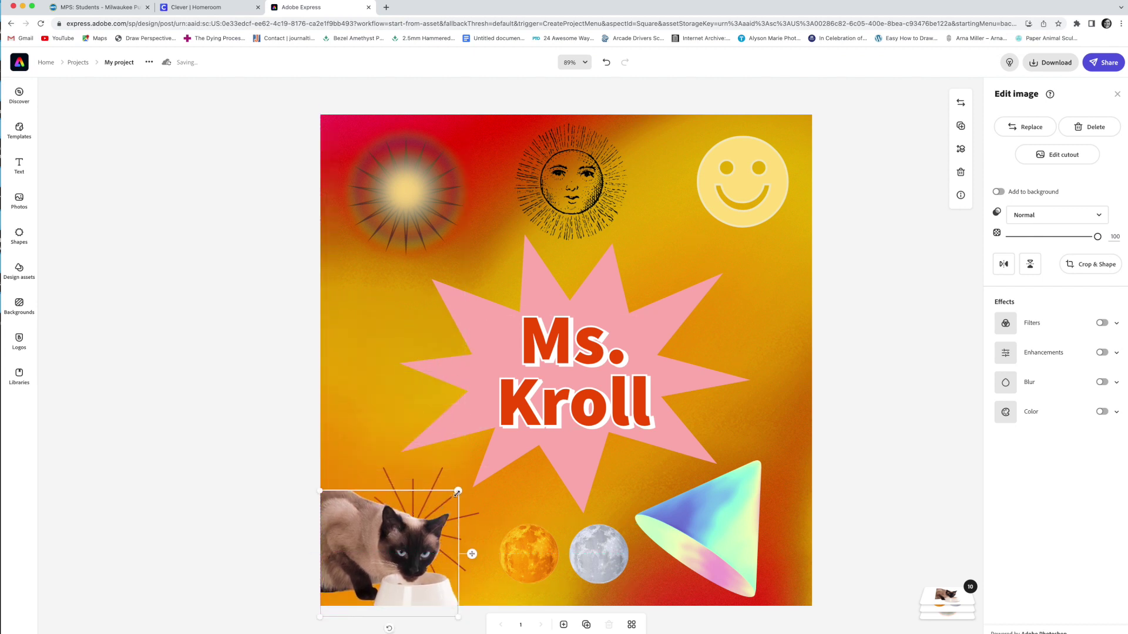